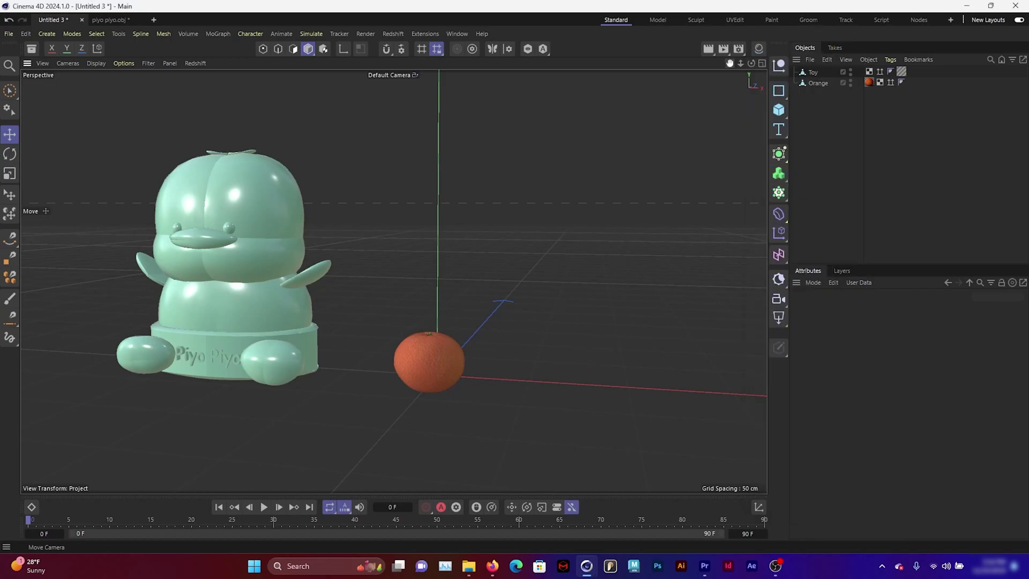
# - With the Toy selected, add a Shrink Wrap deformer through the 'shrink wrap' command search
pyautogui.keyDown('alt'); pyautogui.moveTo(456, 265); pyautogui.dragTo(555, 265, button='middle'); pyautogui.keyUp('alt')
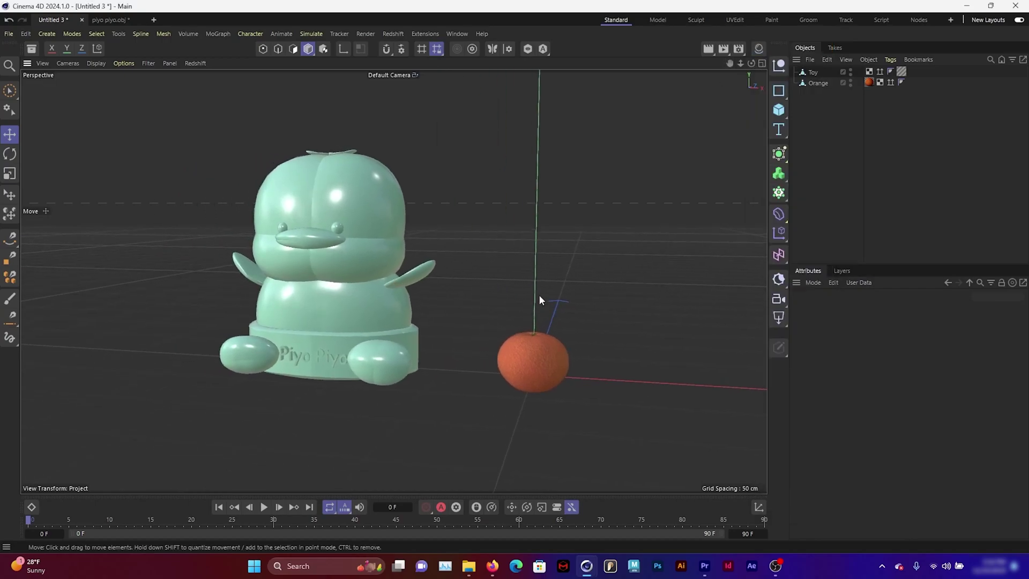
pyautogui.keyDown('alt'); pyautogui.moveTo(539, 295); pyautogui.dragTo(530, 297); pyautogui.keyUp('alt')
pyautogui.keyDown('alt'); pyautogui.moveTo(403, 305); pyautogui.dragTo(417, 298); pyautogui.keyUp('alt')
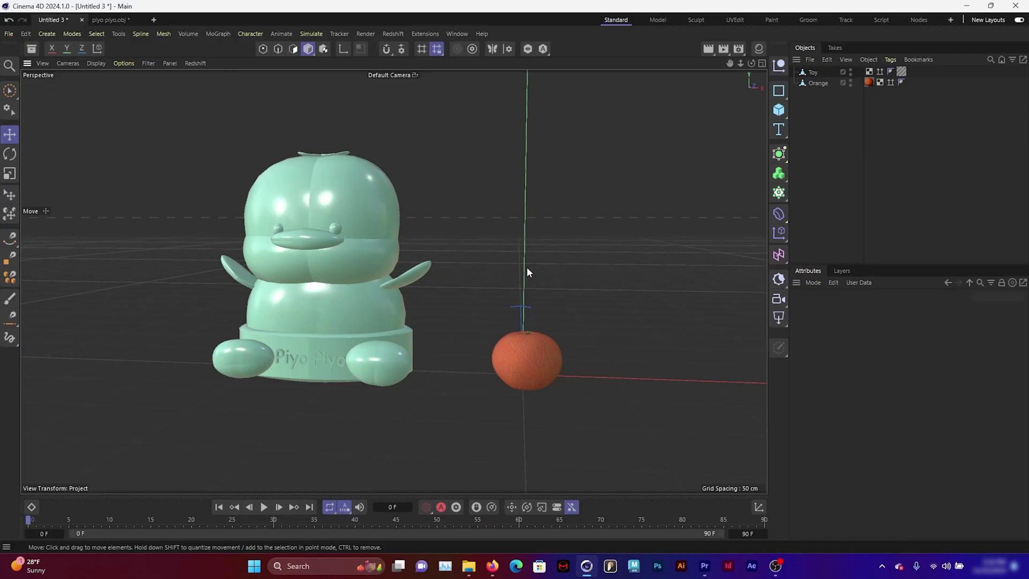
pyautogui.click(812, 74)
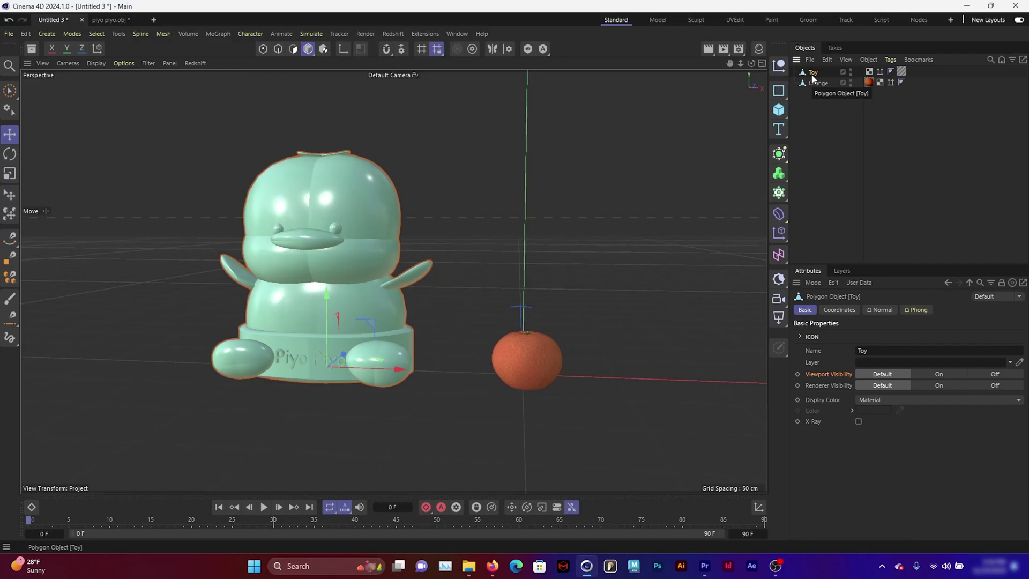
pyautogui.hotkey('shift', 'c')
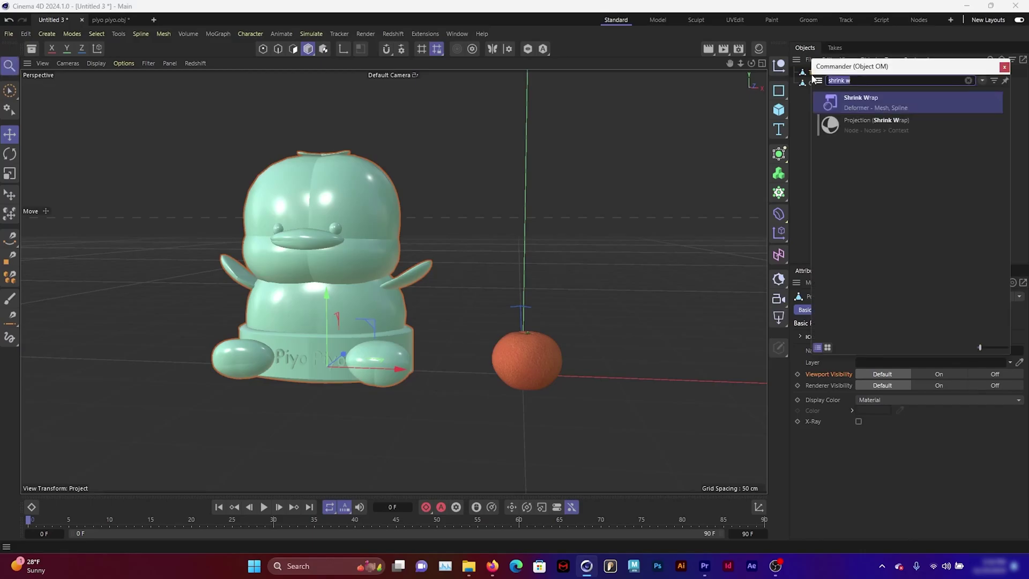
pyautogui.click(864, 102)
pyautogui.write('shrink wrap')
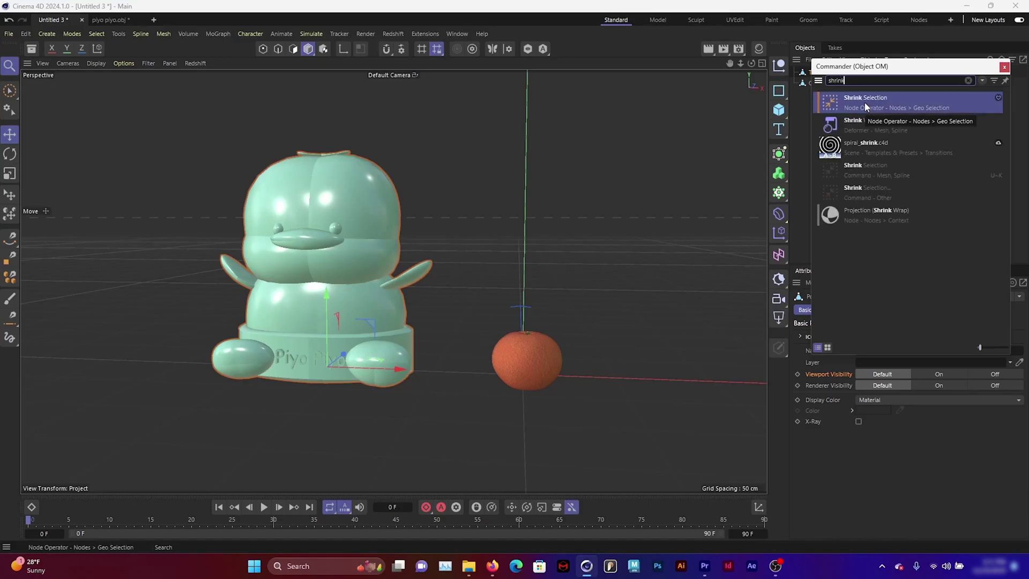
pyautogui.click(864, 102)
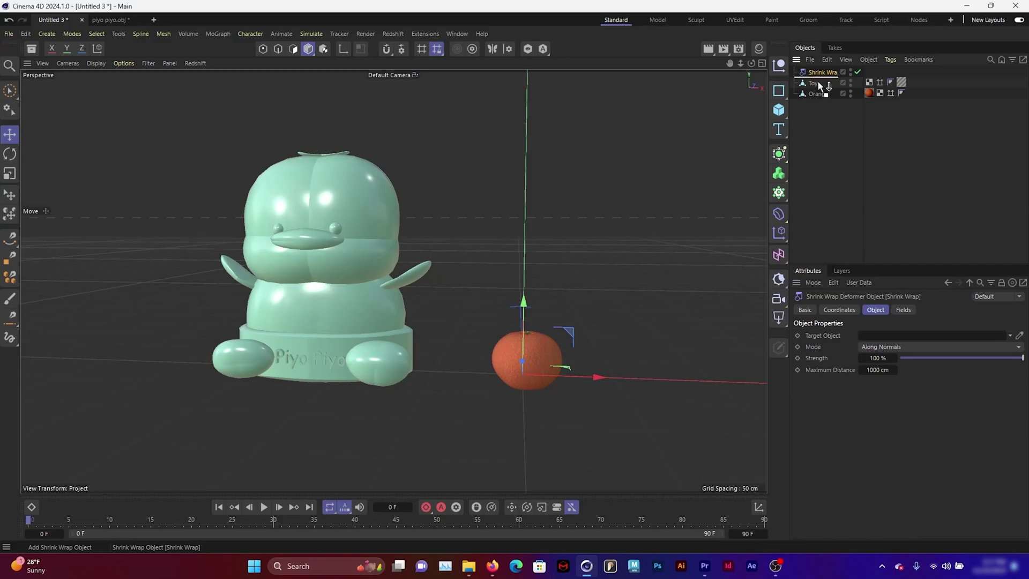
# - Parent the Shrink Wrap under the Toy and leave the deformer selected
pyautogui.moveTo(820, 86); pyautogui.dragTo(820, 84)
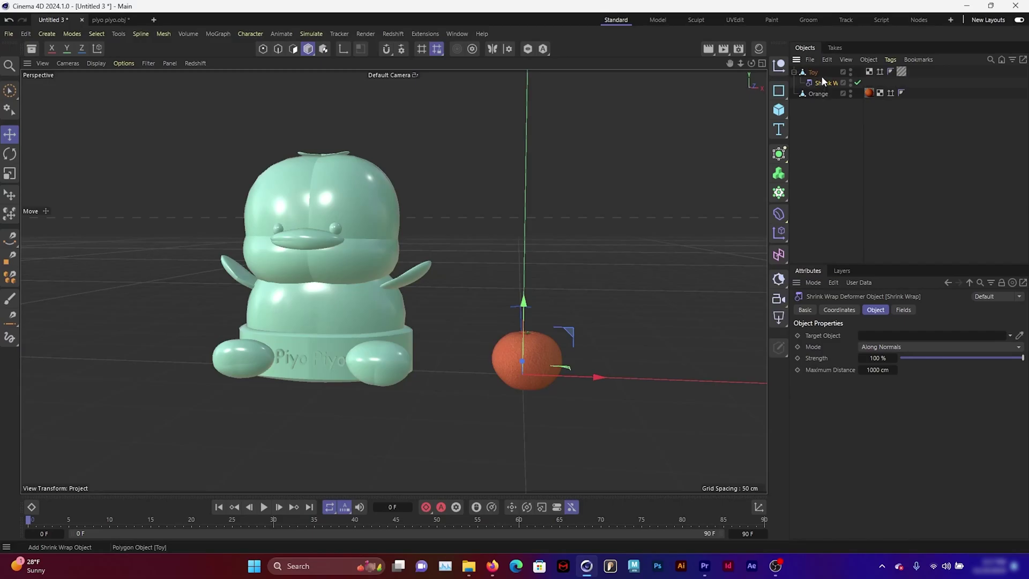
pyautogui.click(820, 73)
pyautogui.click(831, 85)
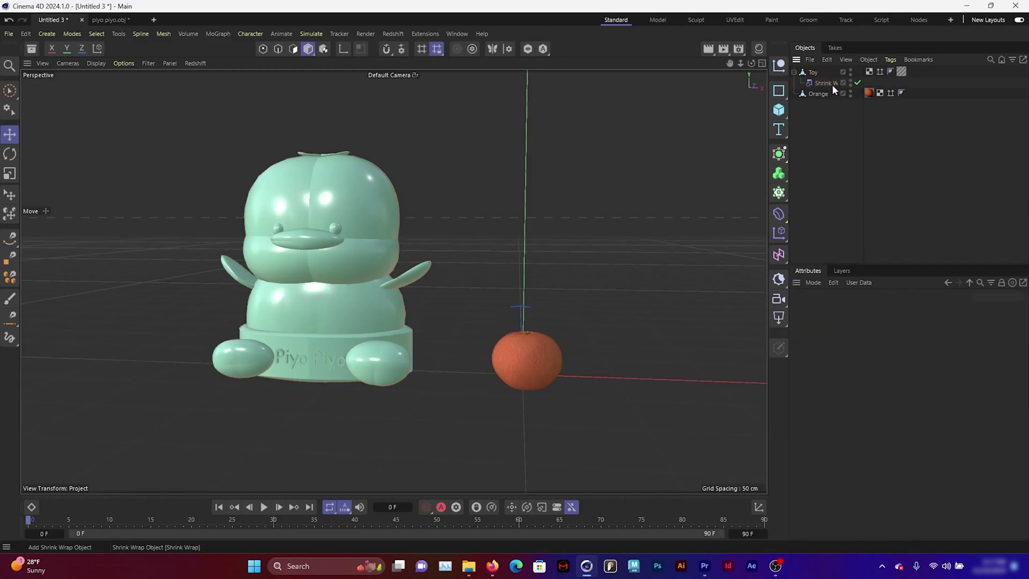
pyautogui.click(833, 85)
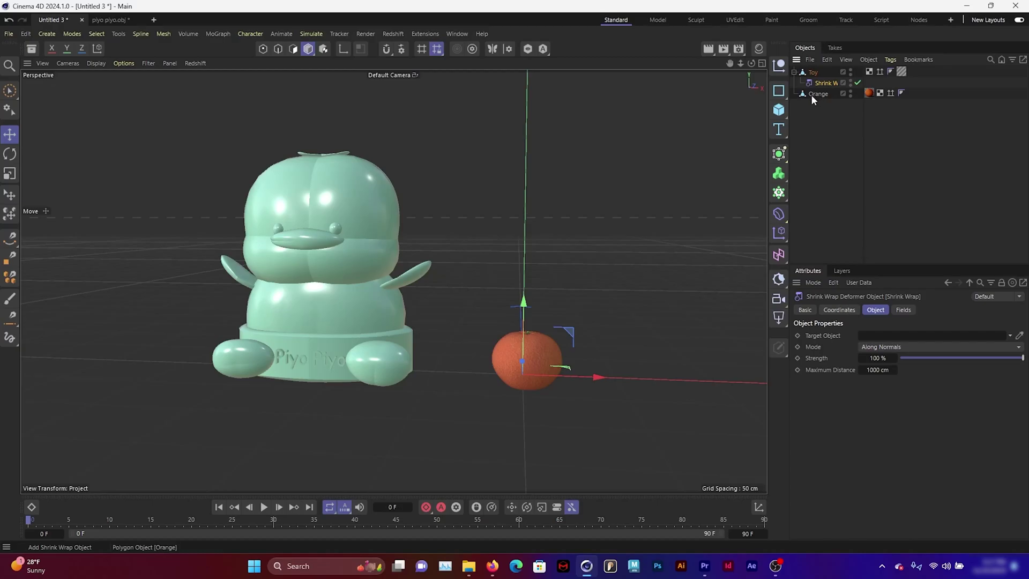
# - Make the Orange the Shrink Wrap's target object and switch its mode to Target Axis
pyautogui.moveTo(812, 94); pyautogui.dragTo(875, 343)
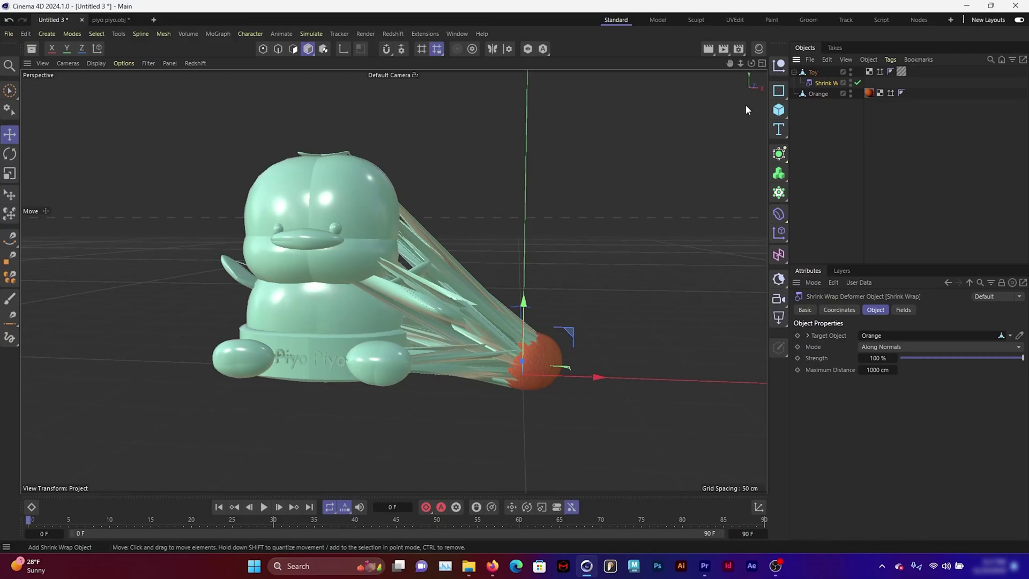
pyautogui.moveTo(752, 63)
pyautogui.mouseDown()
pyautogui.moveTo(737, 68)
pyautogui.moveTo(752, 62)
pyautogui.mouseUp()
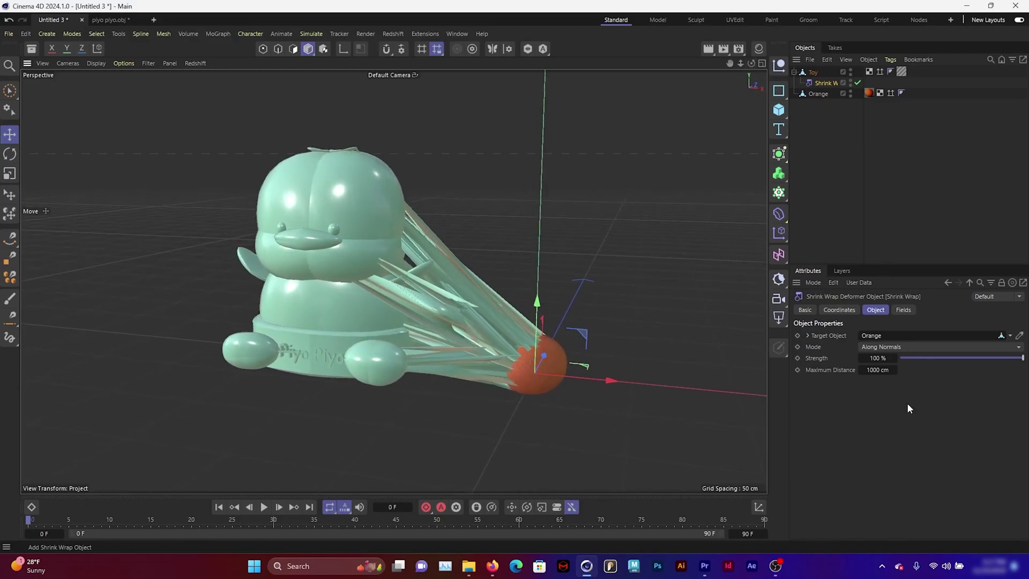
pyautogui.hotkey('ctrl', 'z')
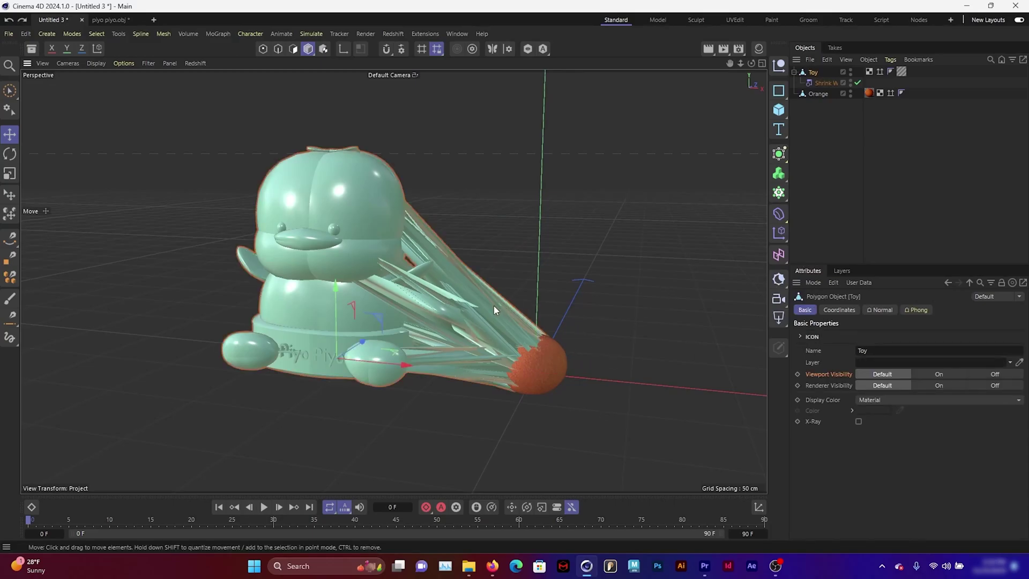
pyautogui.click(836, 131)
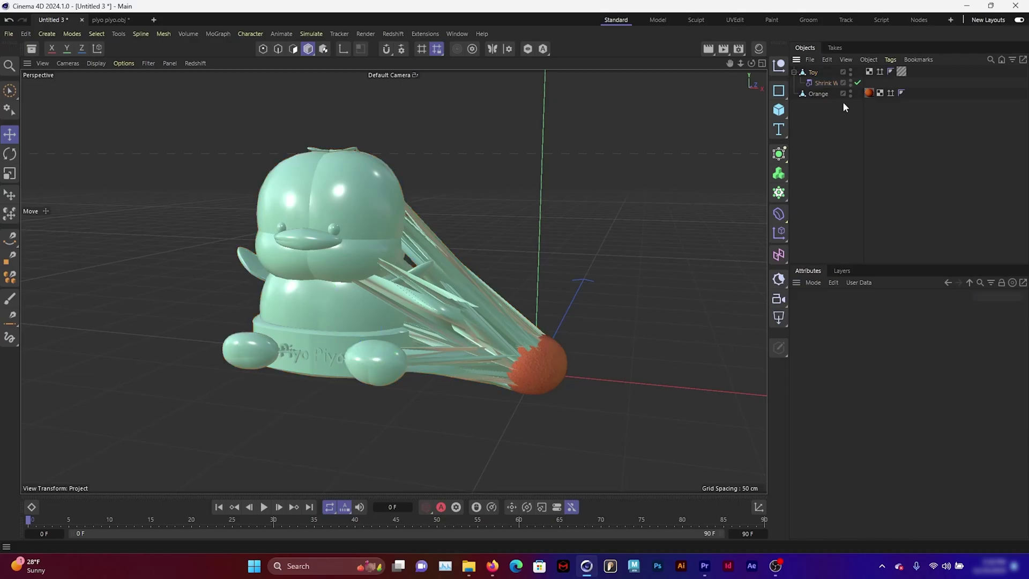
pyautogui.click(830, 84)
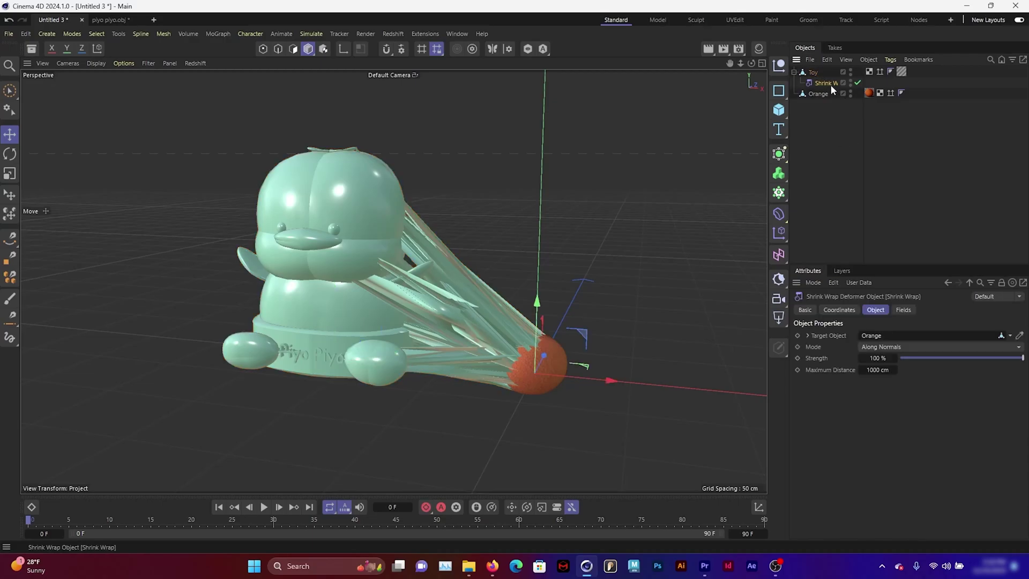
pyautogui.click(881, 347)
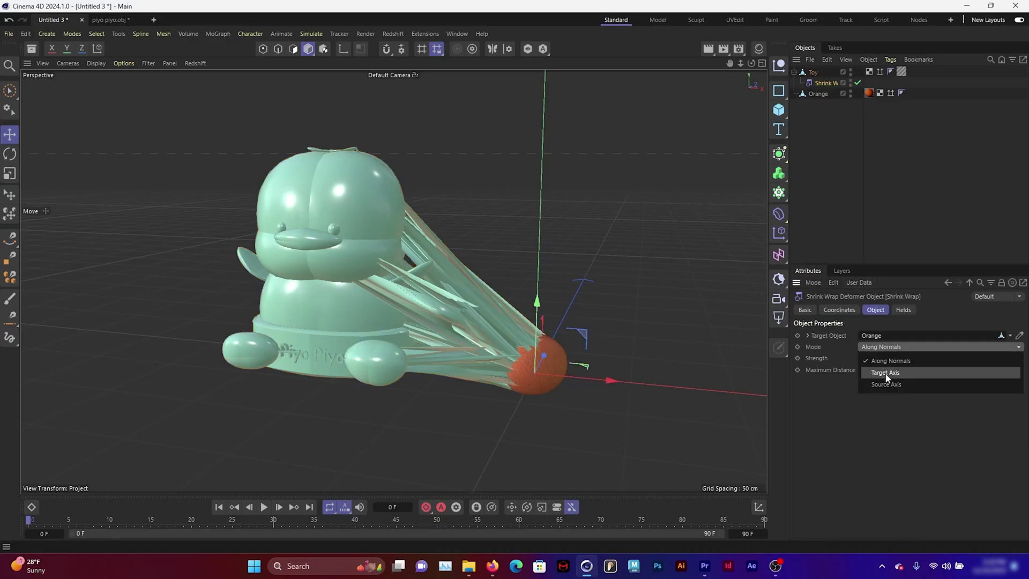
pyautogui.click(886, 373)
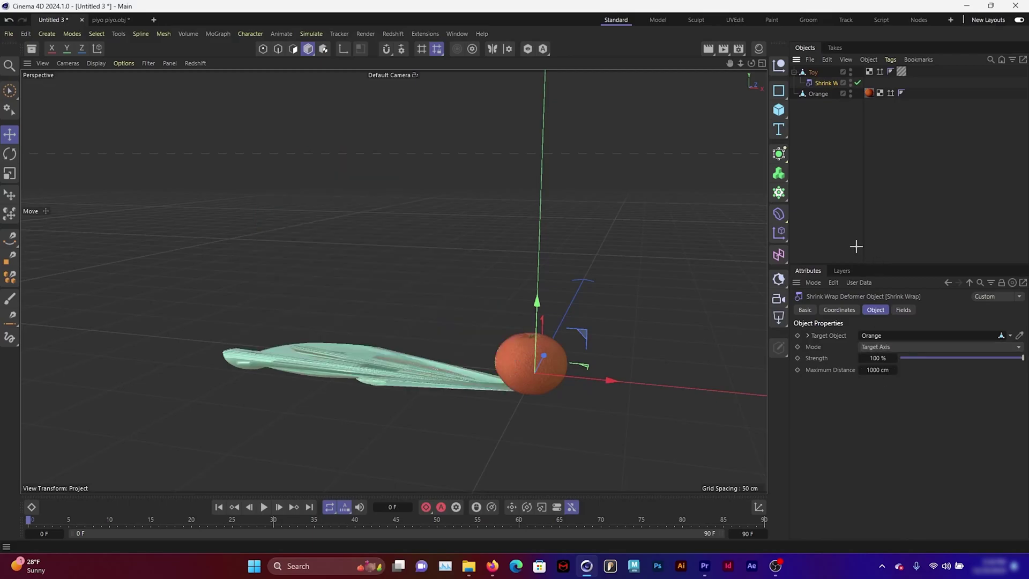
# - Slide the Toy along X onto the orange so it wraps the orange's surface
pyautogui.click(813, 73)
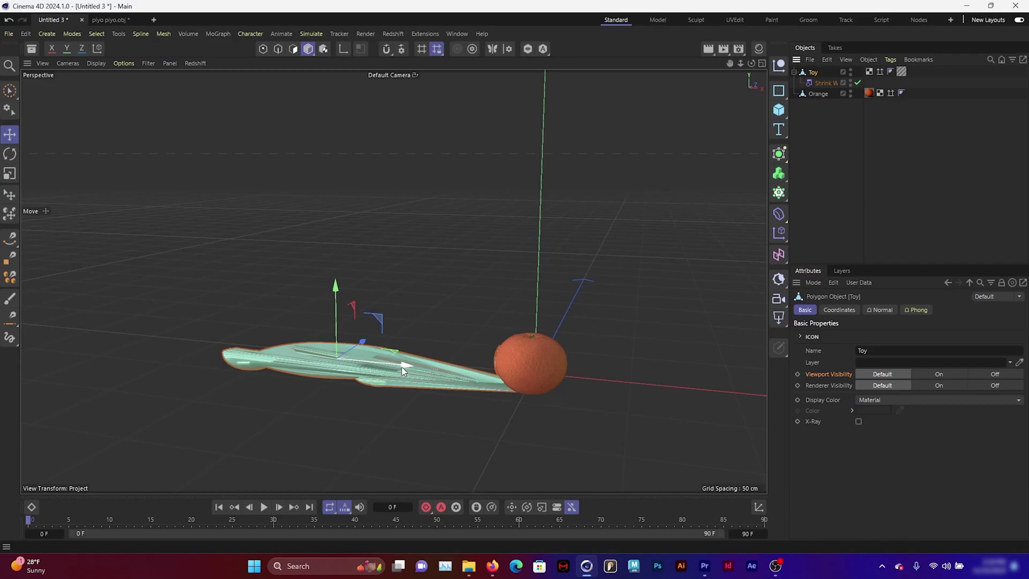
pyautogui.moveTo(403, 370); pyautogui.dragTo(587, 378)
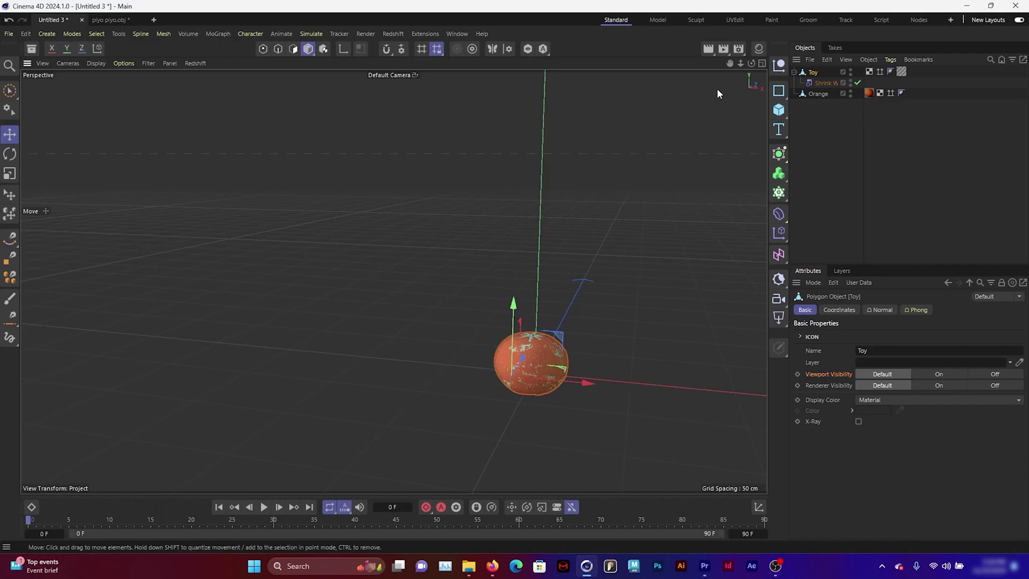
pyautogui.moveTo(730, 63); pyautogui.dragTo(624, 203)
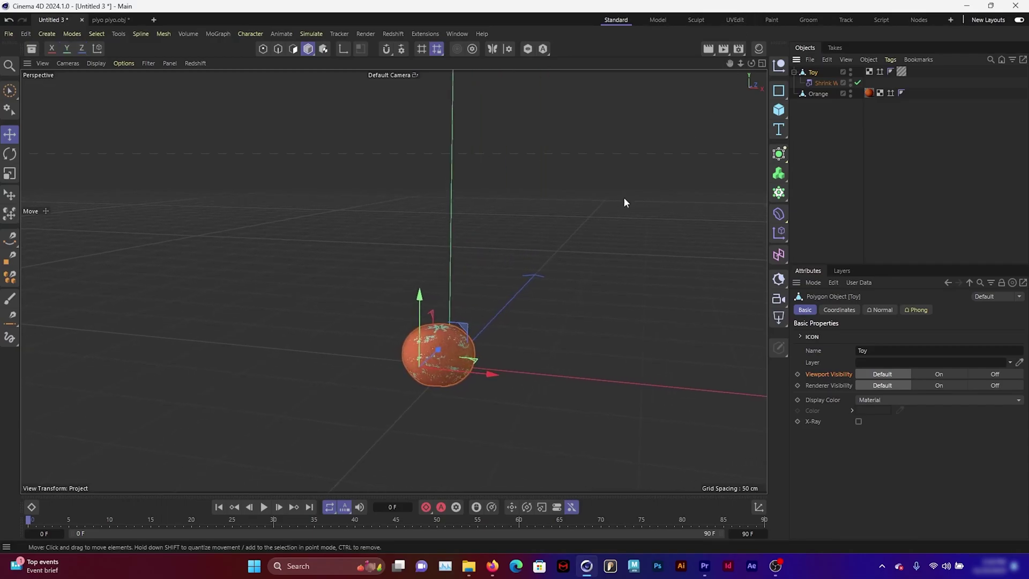
# - Set the Orange's viewport and render visibility to Off, then collapse Toy and select Orange
pyautogui.rightClick(851, 92)
pyautogui.keyDown('ctrl'); pyautogui.click(851, 92); pyautogui.keyUp('ctrl')
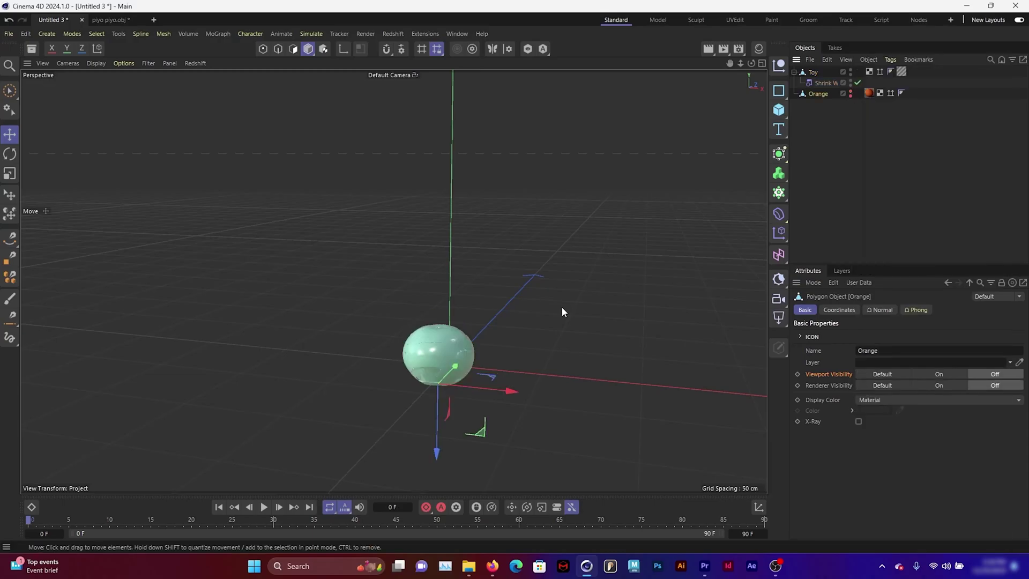
pyautogui.moveTo(561, 306)
pyautogui.keyDown('alt'); pyautogui.mouseDown()
pyautogui.moveTo(574, 324)
pyautogui.moveTo(561, 318)
pyautogui.mouseUp(); pyautogui.keyUp('alt')
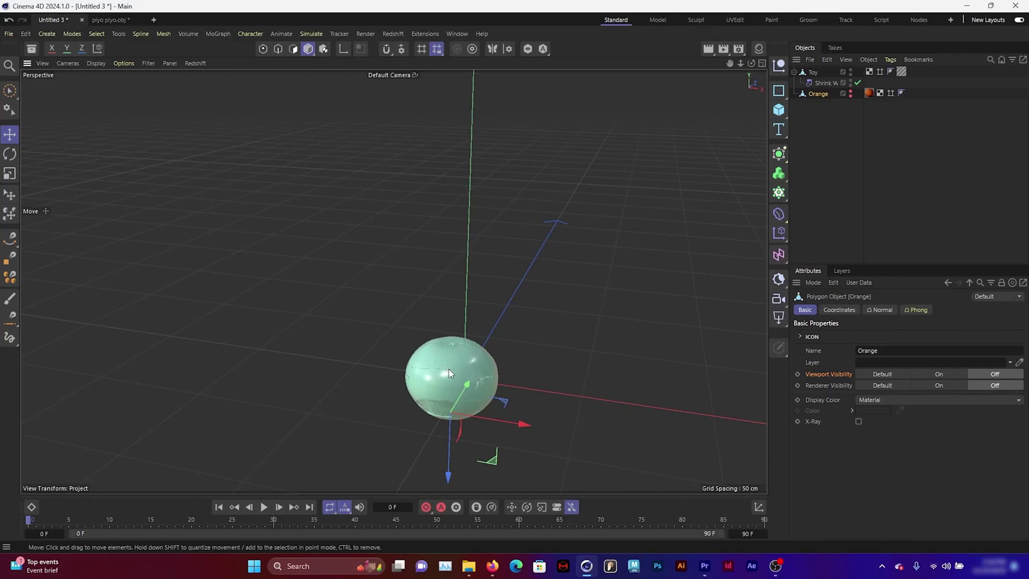
pyautogui.keyDown('alt'); pyautogui.moveTo(601, 364); pyautogui.dragTo(579, 328); pyautogui.keyUp('alt')
pyautogui.click(844, 161)
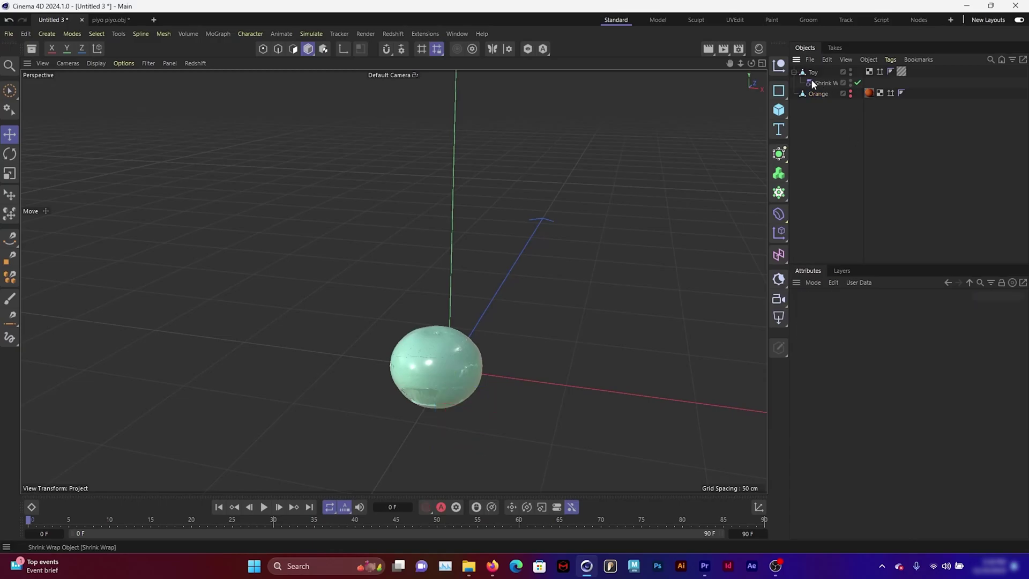
pyautogui.click(794, 72)
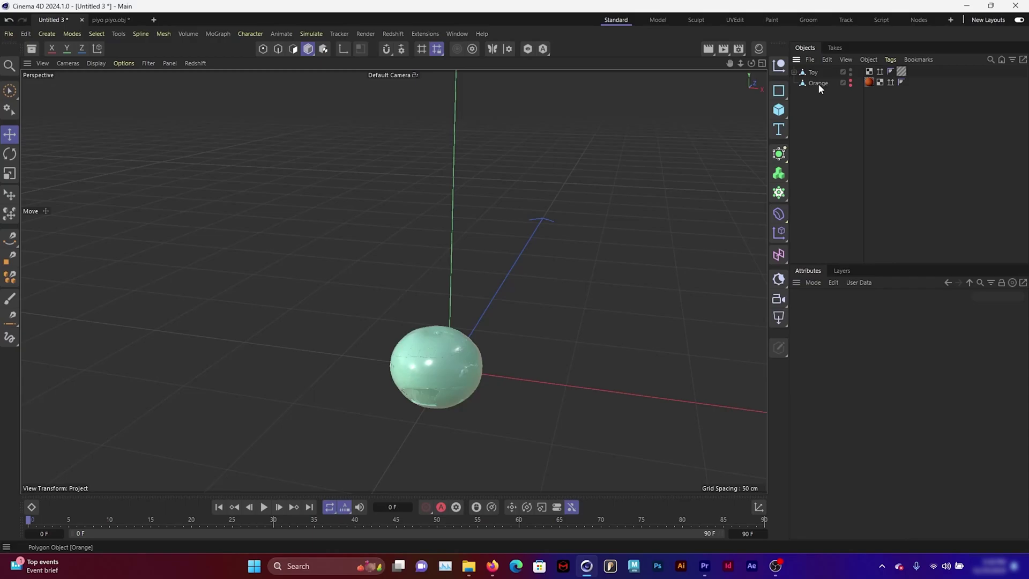
pyautogui.click(818, 84)
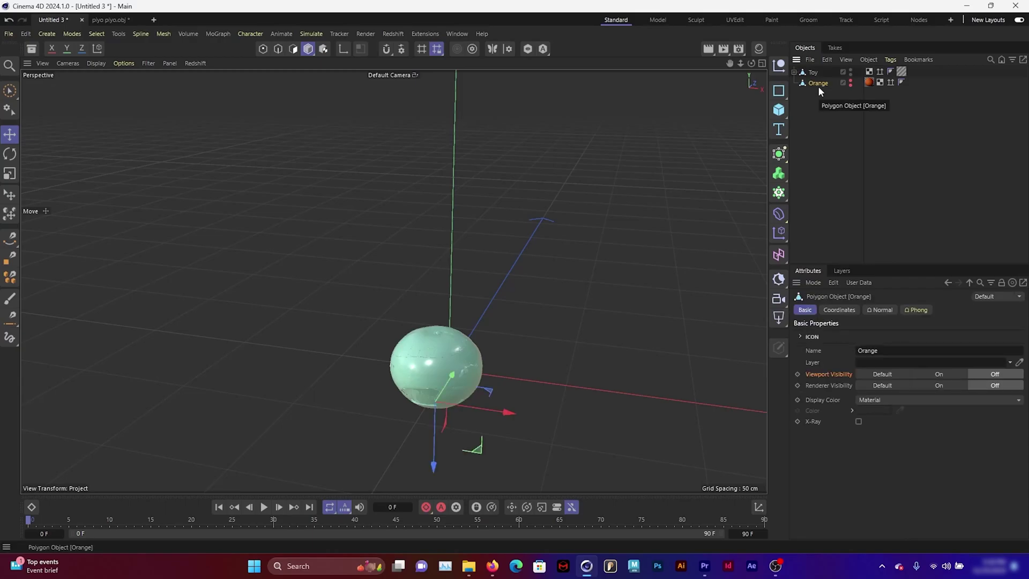
# - Duplicate Orange and Toy, and move the Shrink Wrap from Toy.1 under Orange.1
pyautogui.keyDown('ctrl'); pyautogui.moveTo(818, 85); pyautogui.dragTo(825, 137); pyautogui.keyUp('ctrl')
pyautogui.keyDown('ctrl'); pyautogui.moveTo(809, 75); pyautogui.dragTo(815, 107); pyautogui.keyUp('ctrl')
pyautogui.click(815, 122)
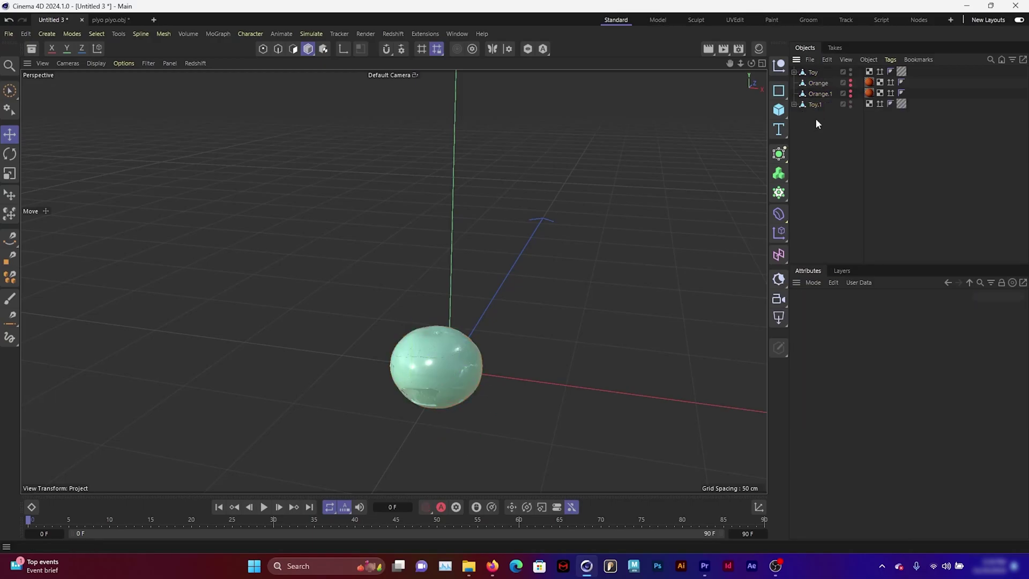
pyautogui.click(822, 95)
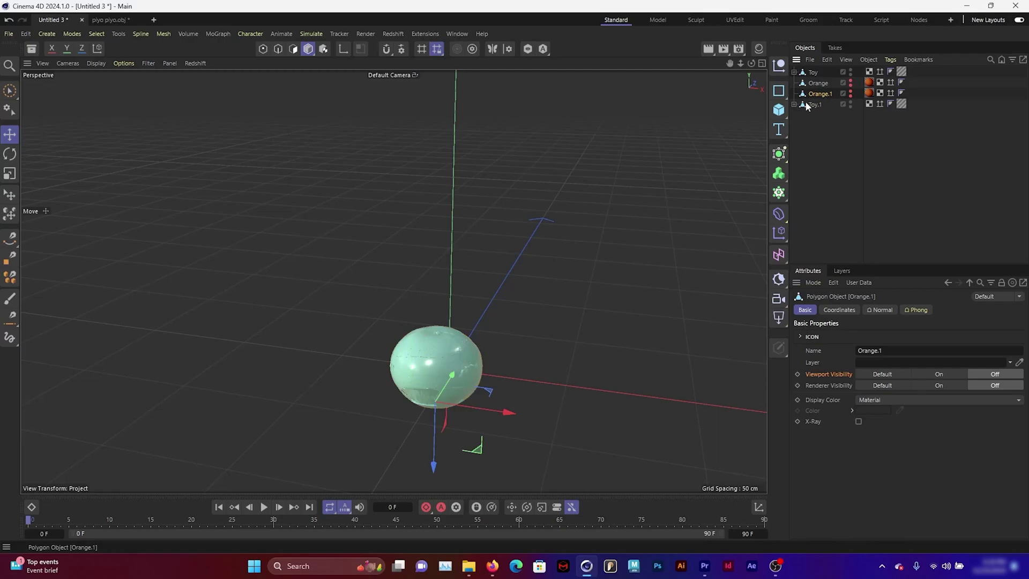
pyautogui.click(795, 104)
pyautogui.click(819, 115)
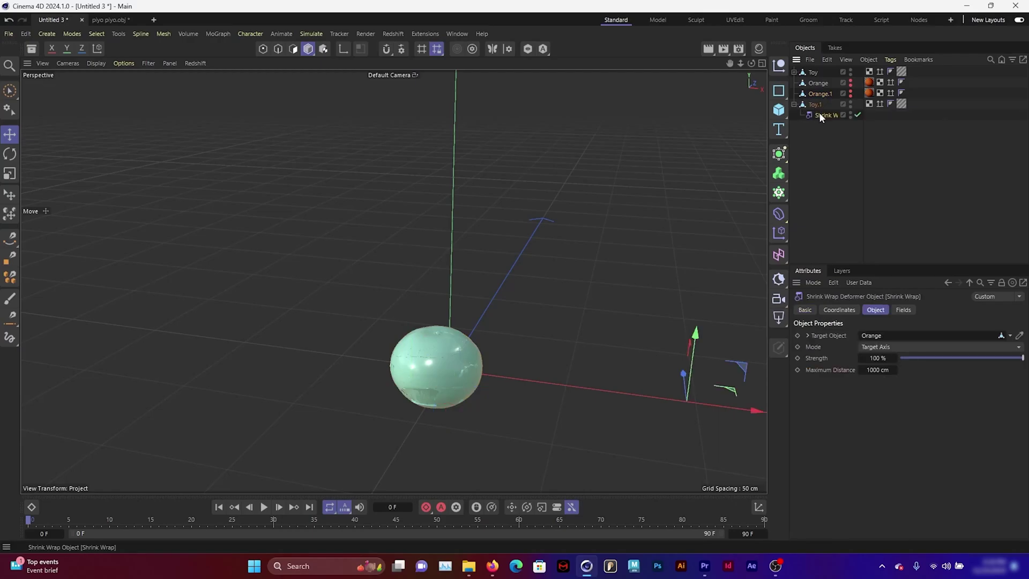
pyautogui.moveTo(819, 114); pyautogui.dragTo(826, 95)
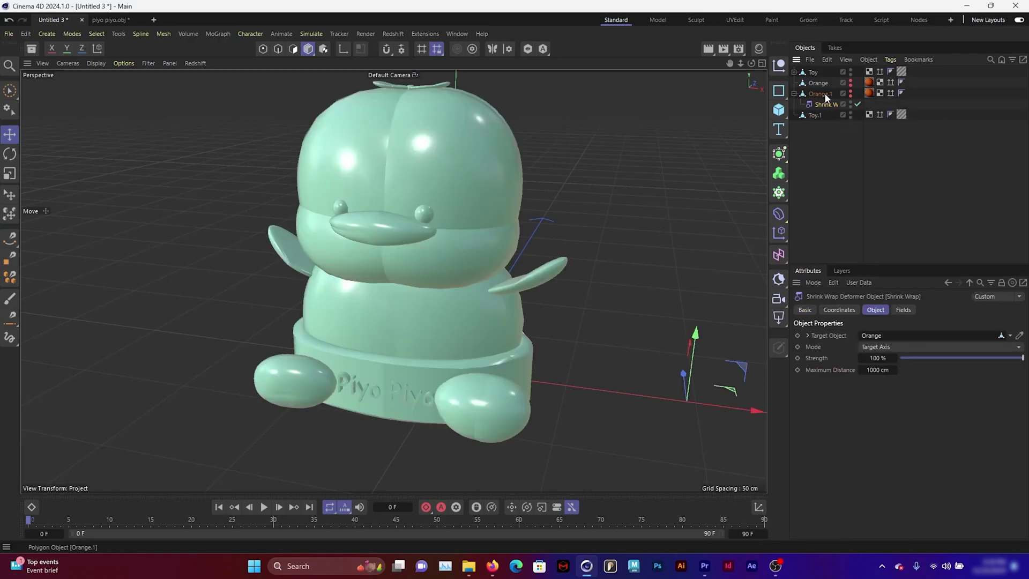
# - Make Toy.1 the target object of Orange.1's Shrink Wrap
pyautogui.click(826, 94)
pyautogui.click(825, 105)
pyautogui.moveTo(816, 116); pyautogui.dragTo(891, 342)
# - Collapse Orange.1 and select both the Orange and Toy objects
pyautogui.click(886, 156)
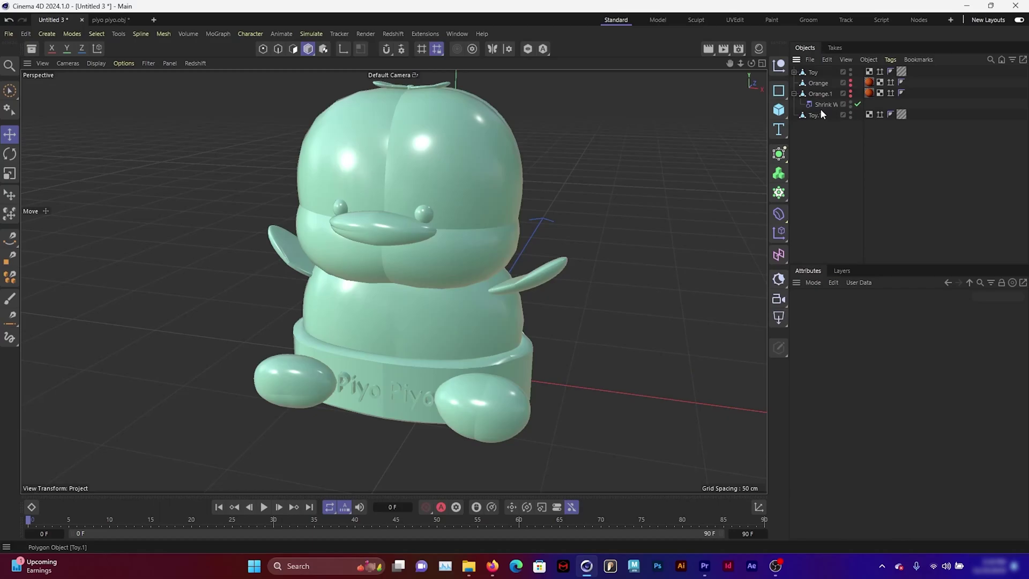
pyautogui.click(826, 97)
pyautogui.click(794, 93)
pyautogui.click(812, 83)
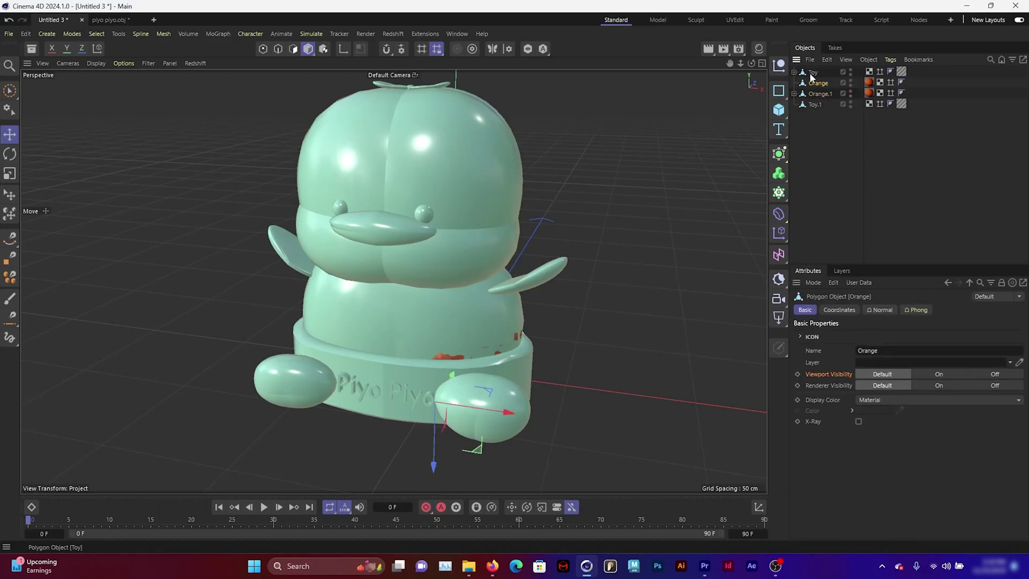
pyautogui.keyDown('ctrl'); pyautogui.click(814, 76); pyautogui.keyUp('ctrl')
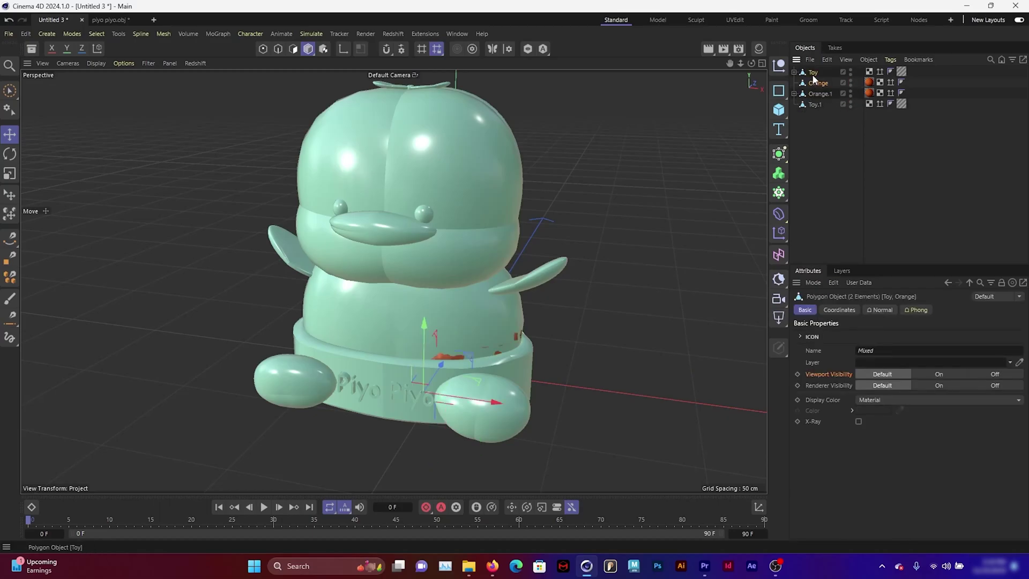
# - Group Toy and Orange under a null named 'Toy-Orange'
pyautogui.hotkey('alt', 'g')
pyautogui.doubleClick(814, 73)
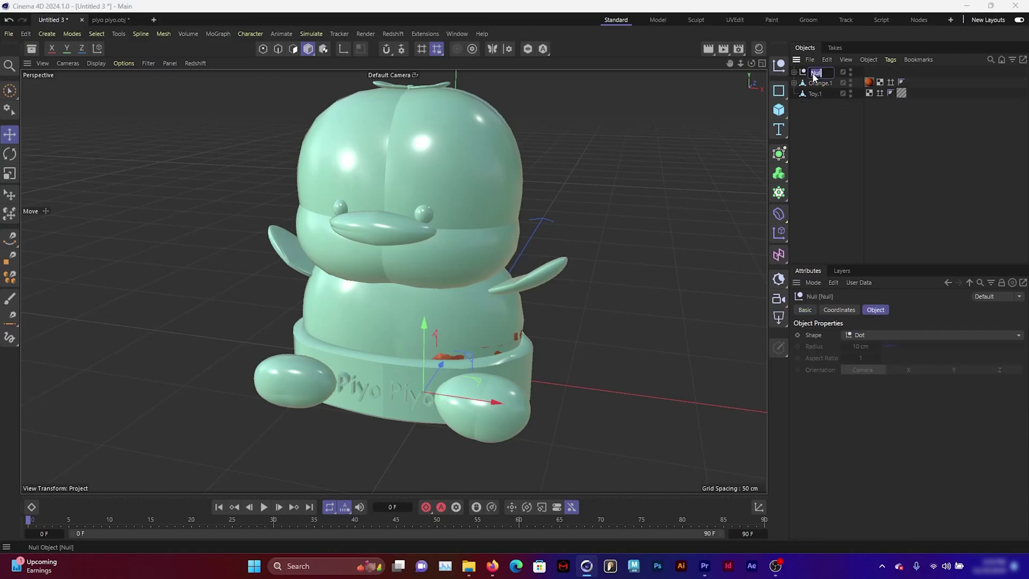
pyautogui.write('Toy-Ora')
pyautogui.write('nge')
pyautogui.press('Return')
# - Group Orange.1 and Toy.1 under a null named 'Orange to Toy'
pyautogui.click(819, 84)
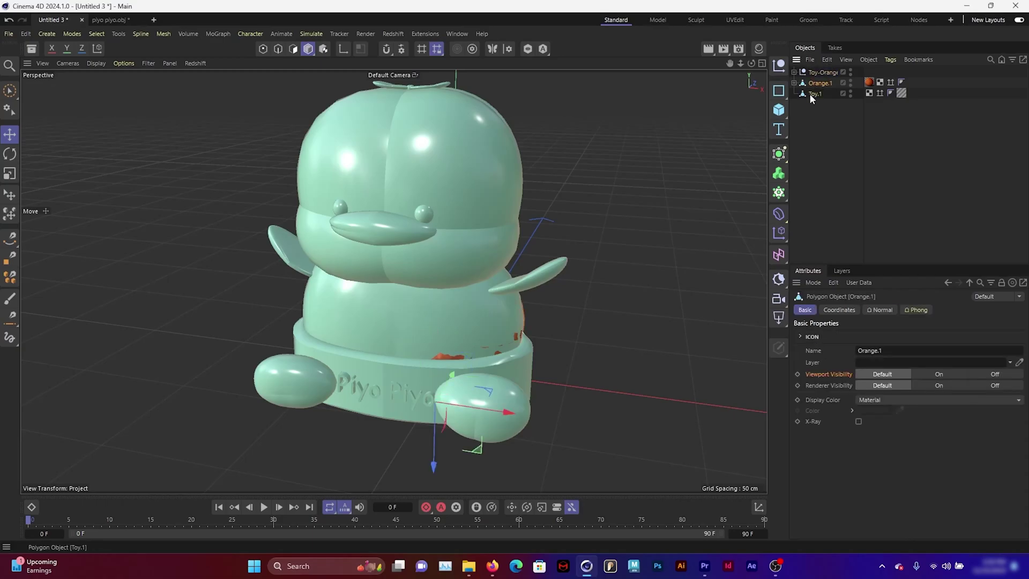
pyautogui.keyDown('shift'); pyautogui.click(810, 94); pyautogui.keyUp('shift')
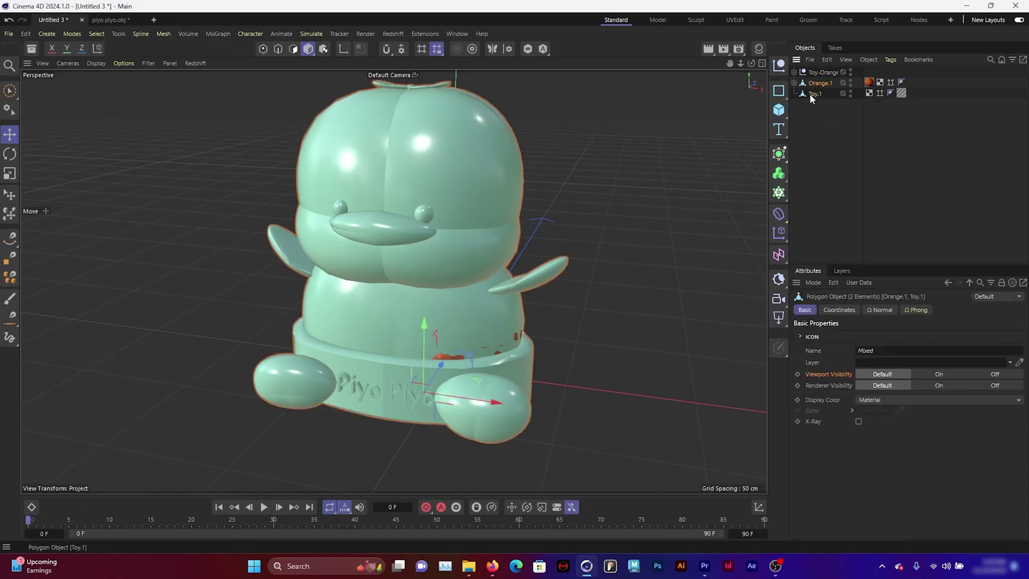
pyautogui.hotkey('alt', 'g')
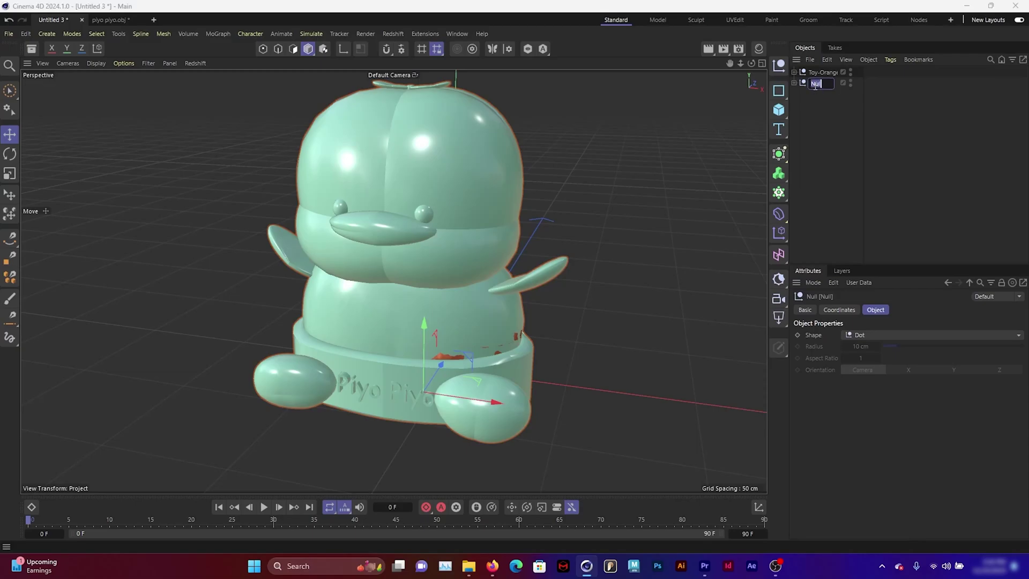
pyautogui.doubleClick(814, 83)
pyautogui.write('Orange')
pyautogui.write(' to Toy')
pyautogui.press('Return')
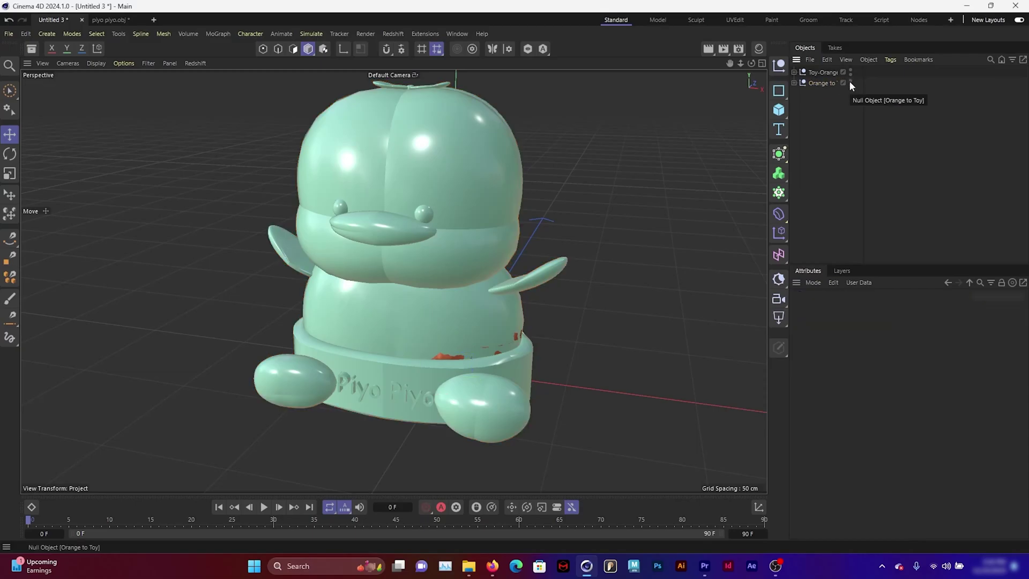
# - Hide the Orange to Toy group in the viewport and expand Toy-Orange
pyautogui.click(850, 81)
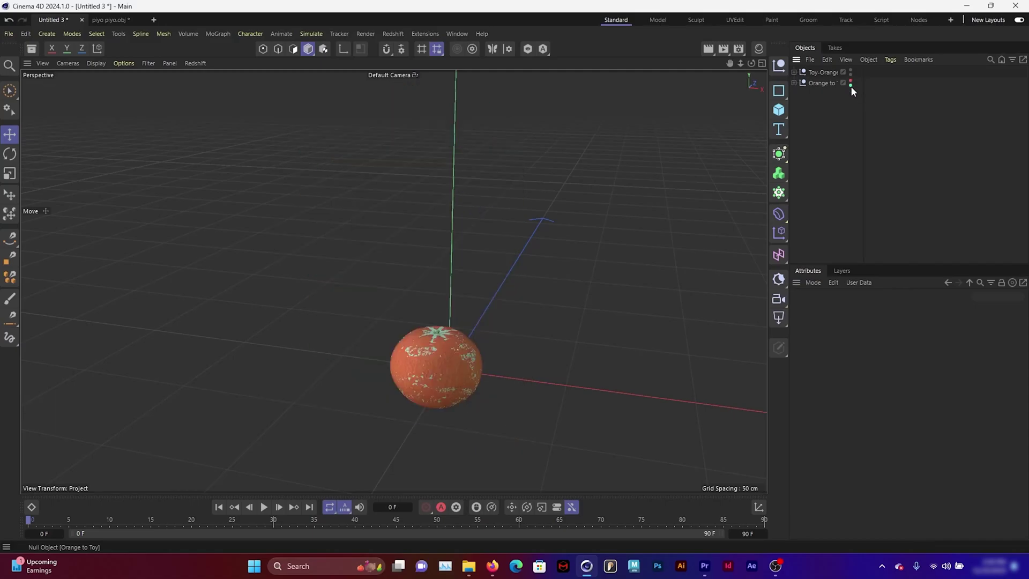
pyautogui.click(820, 73)
pyautogui.click(794, 75)
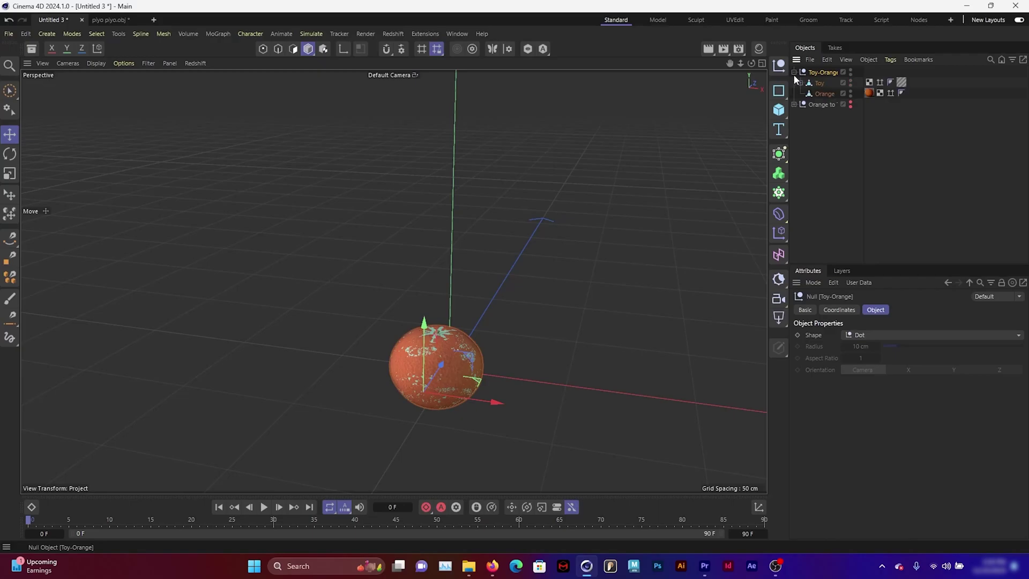
# - Hide the Orange inside Toy-Orange in both viewport and render
pyautogui.click(840, 95)
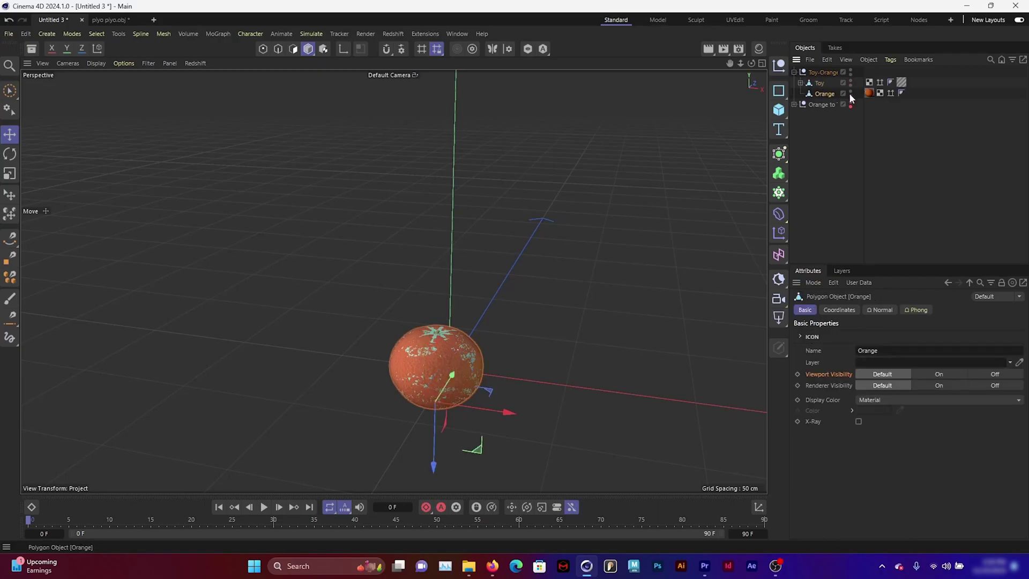
pyautogui.click(850, 95)
pyautogui.click(850, 94)
pyautogui.click(850, 91)
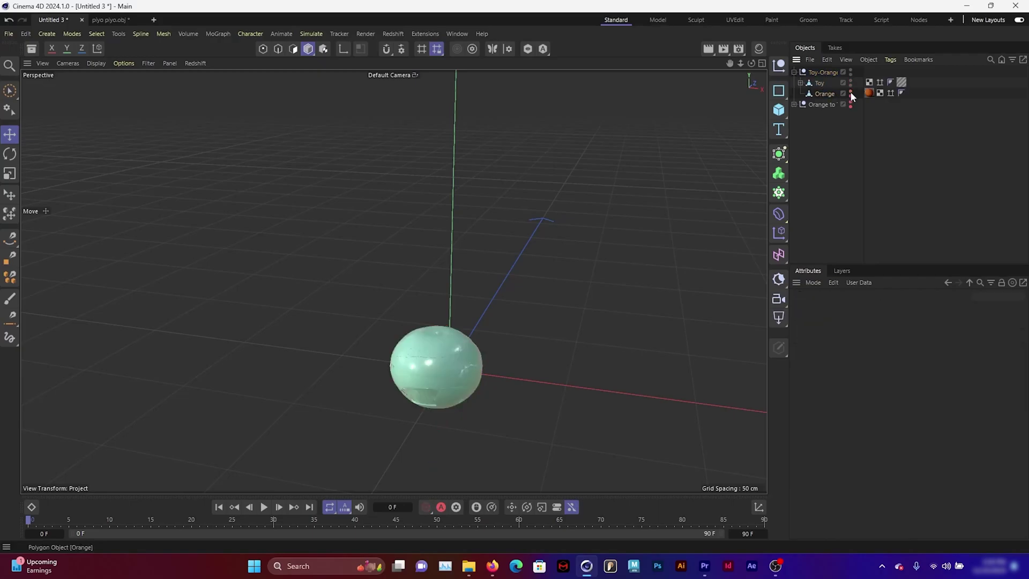
# - Set the Toy's Shrink Wrap Strength to 0% to restore the full toy shape
pyautogui.click(820, 84)
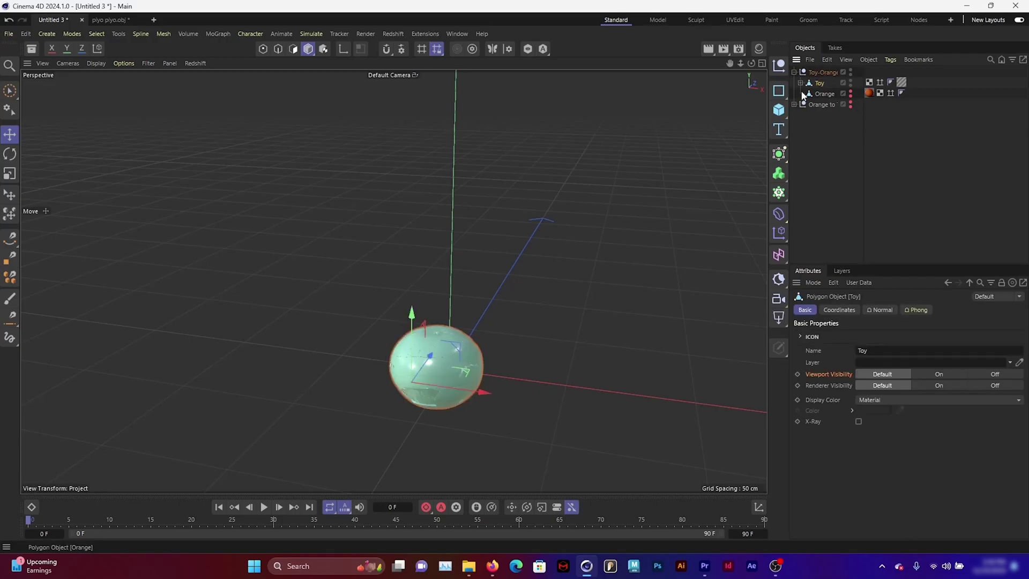
pyautogui.click(828, 94)
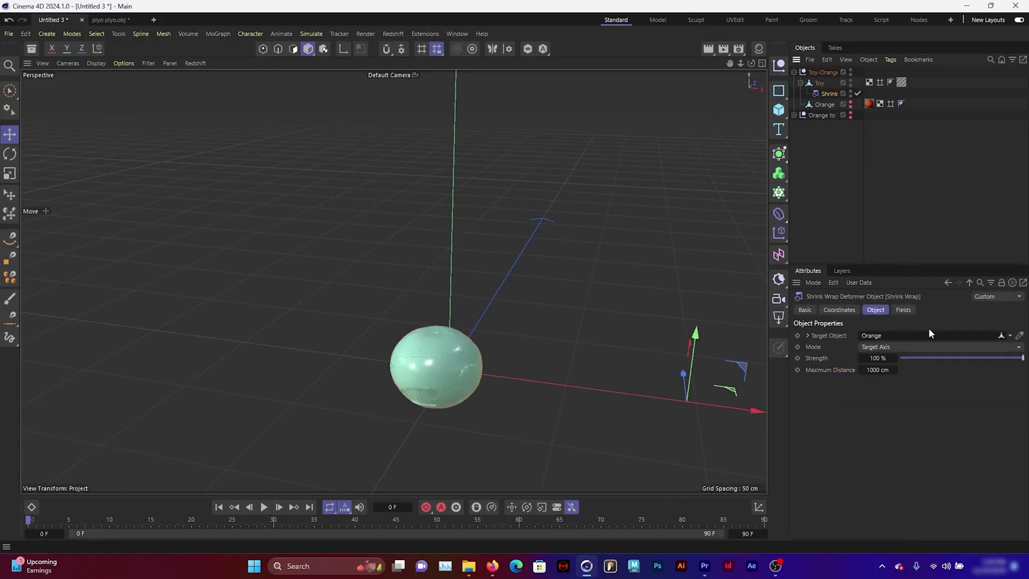
pyautogui.moveTo(952, 359); pyautogui.dragTo(847, 410)
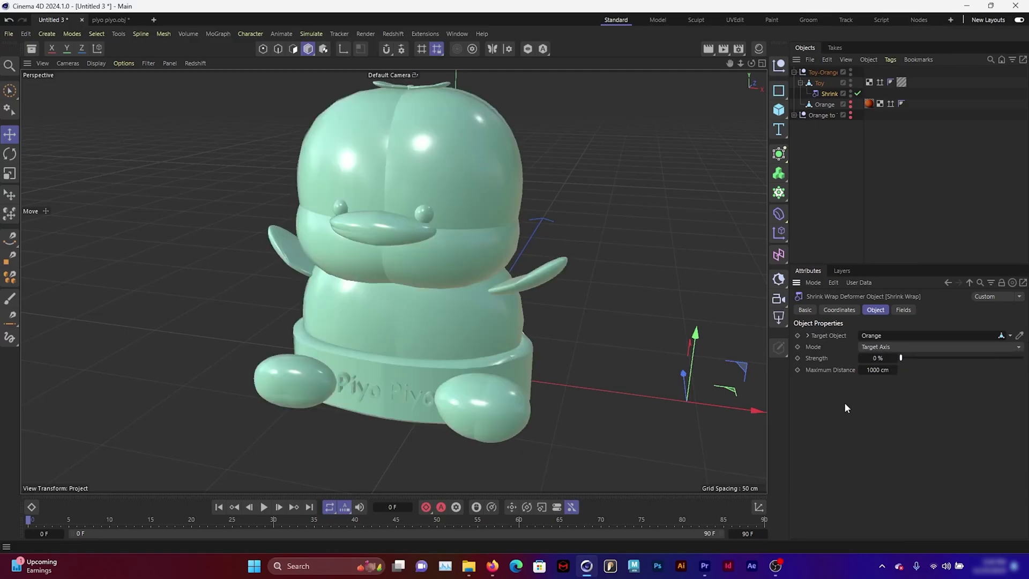
pyautogui.press('Delete')
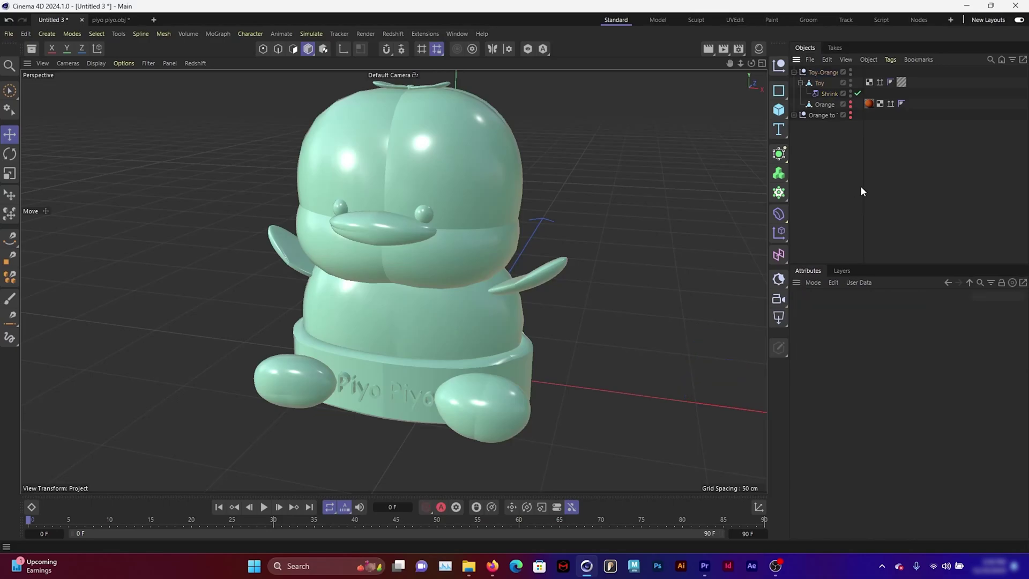
# - Hide Toy.1 in the Orange to Toy group in both viewport and render
pyautogui.click(794, 72)
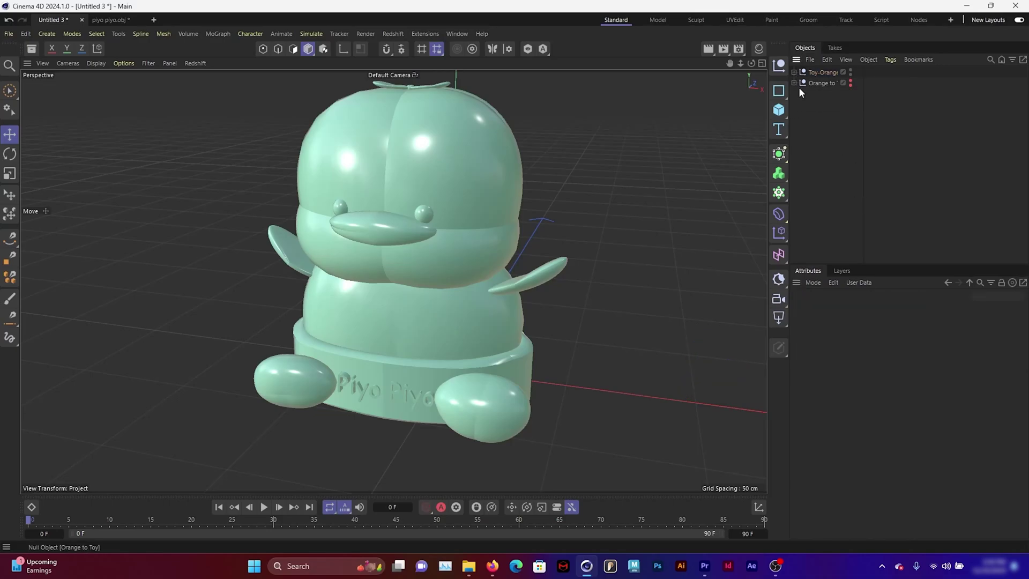
pyautogui.click(823, 84)
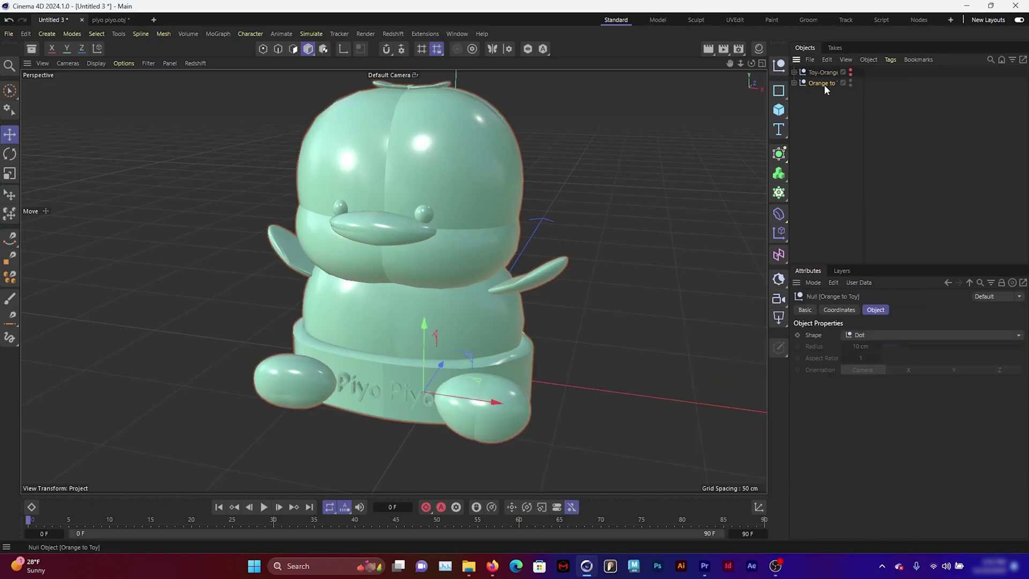
pyautogui.click(795, 83)
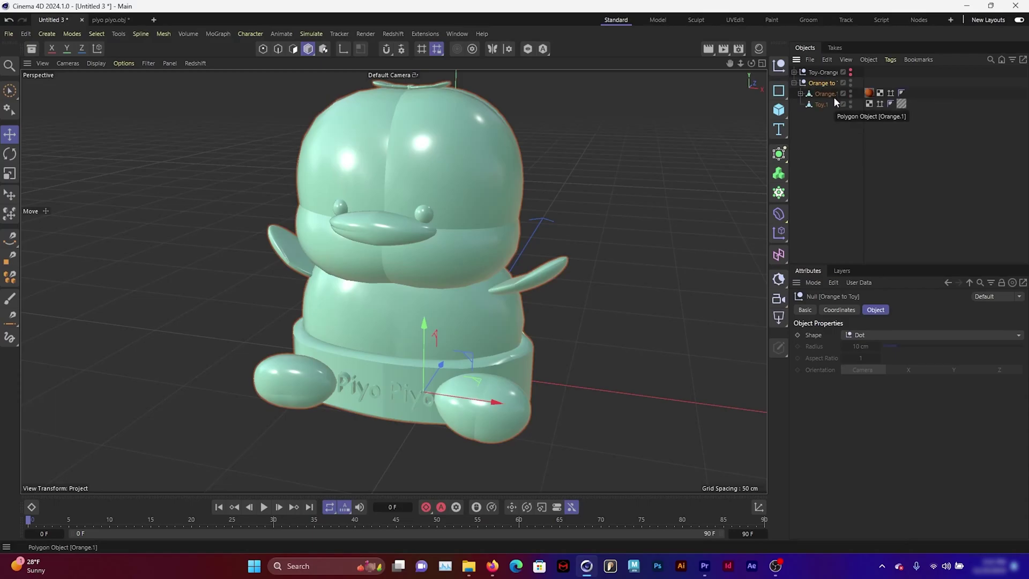
pyautogui.click(821, 105)
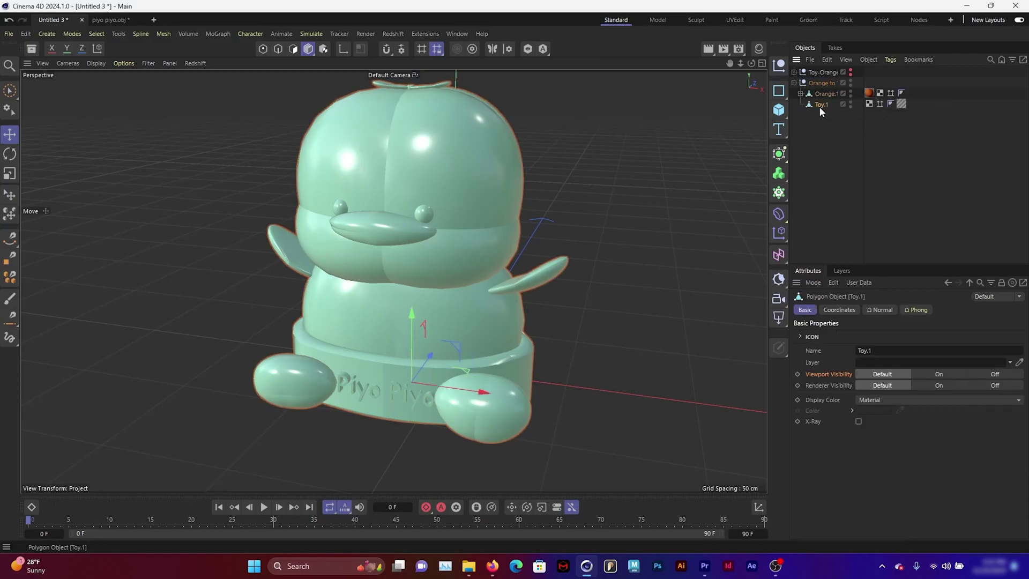
pyautogui.click(851, 102)
pyautogui.doubleClick(851, 107)
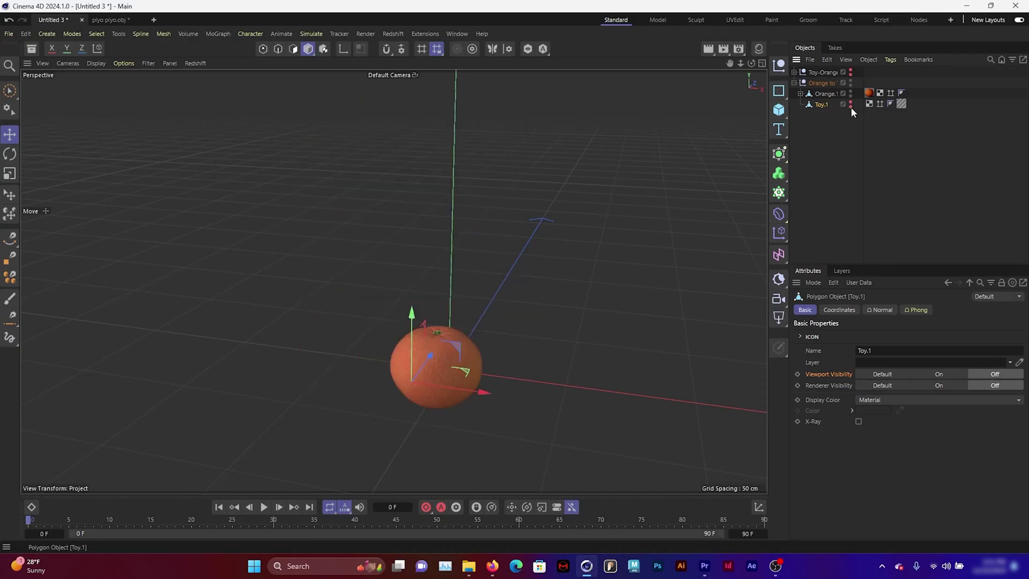
# - Raise Orange.1's Shrink Wrap Strength to 80.3% so the orange deforms toward the toy
pyautogui.click(826, 94)
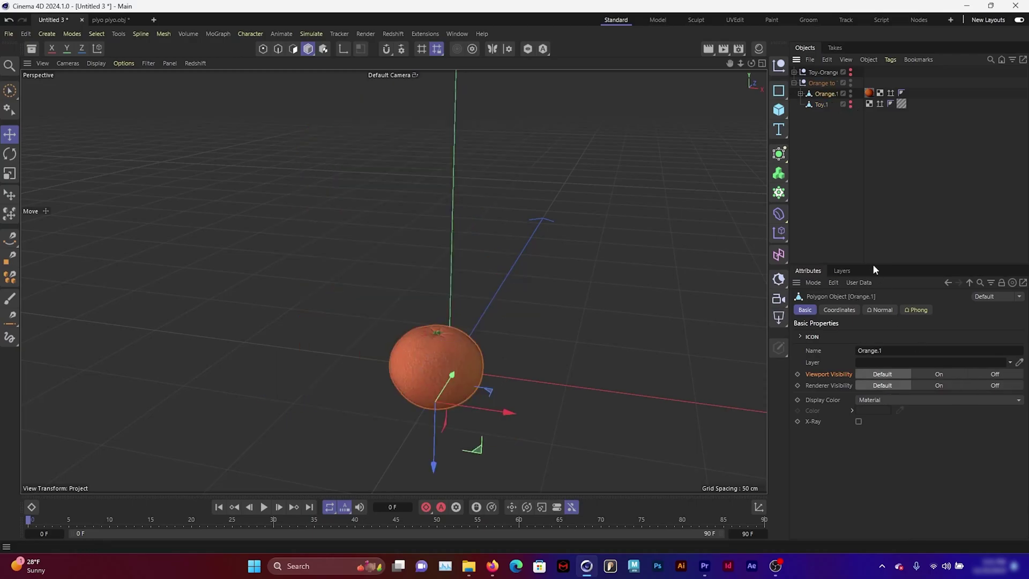
pyautogui.click(800, 93)
pyautogui.click(832, 105)
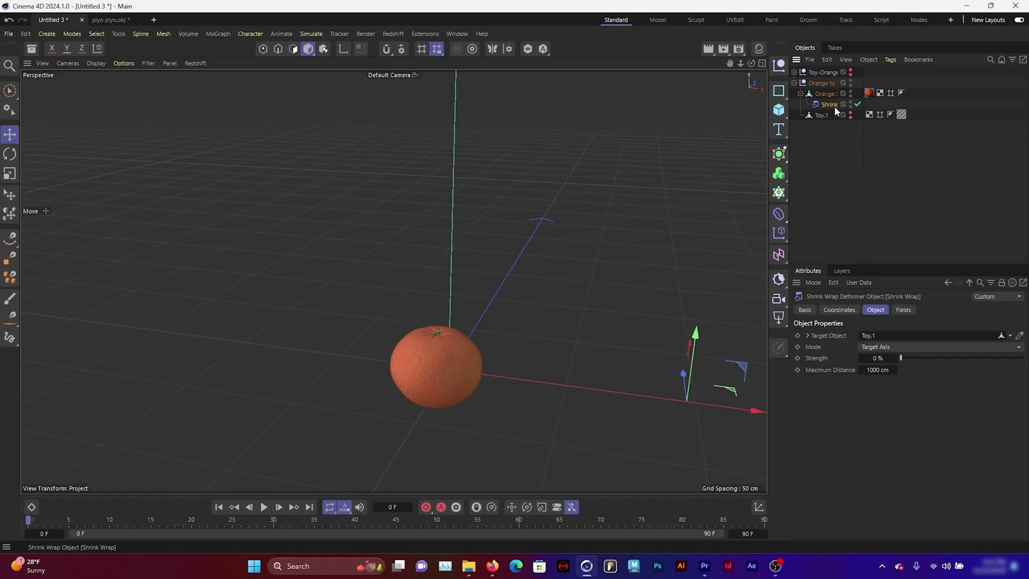
pyautogui.moveTo(918, 358); pyautogui.dragTo(1023, 358)
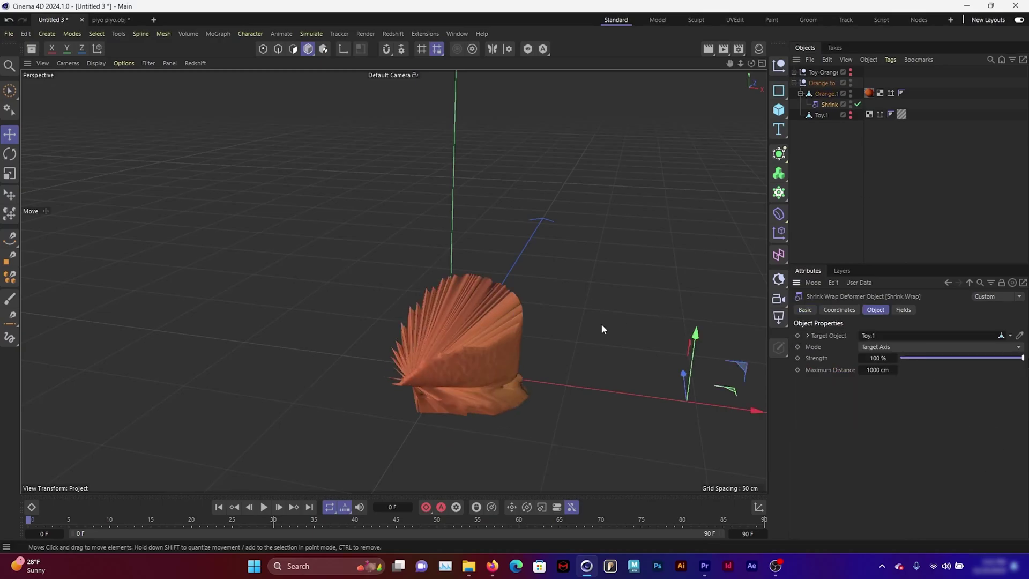
# - Zoom in on the shrink-wrapped orange and move the playhead to about frame 38
pyautogui.moveTo(601, 324)
pyautogui.keyDown('alt'); pyautogui.mouseDown()
pyautogui.moveTo(619, 307)
pyautogui.moveTo(602, 308)
pyautogui.mouseUp(); pyautogui.keyUp('alt')
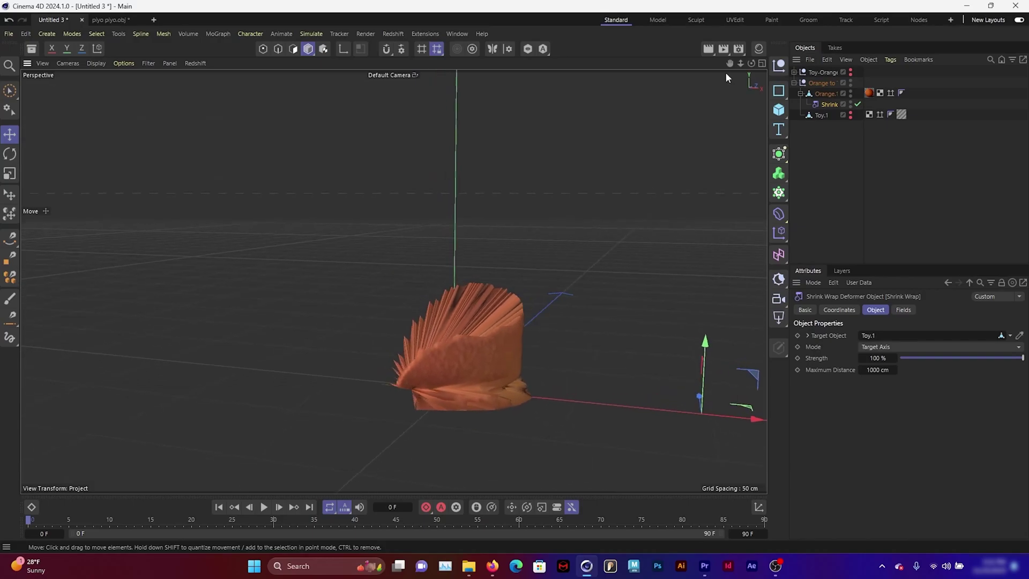
pyautogui.moveTo(741, 64); pyautogui.dragTo(730, 63)
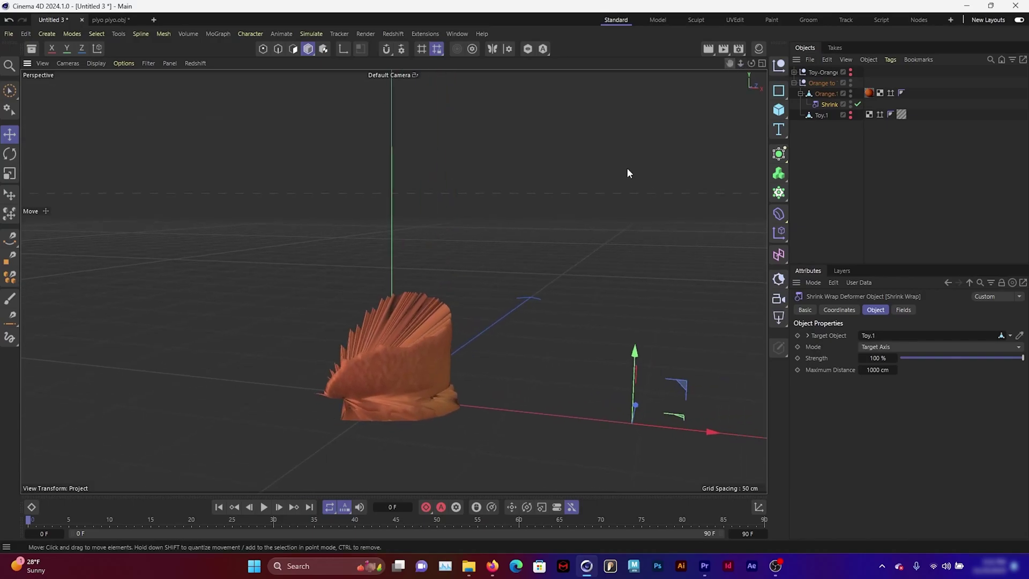
pyautogui.scroll(2, 628, 167)
pyautogui.keyDown('alt'); pyautogui.moveTo(645, 169); pyautogui.dragTo(642, 169); pyautogui.keyUp('alt')
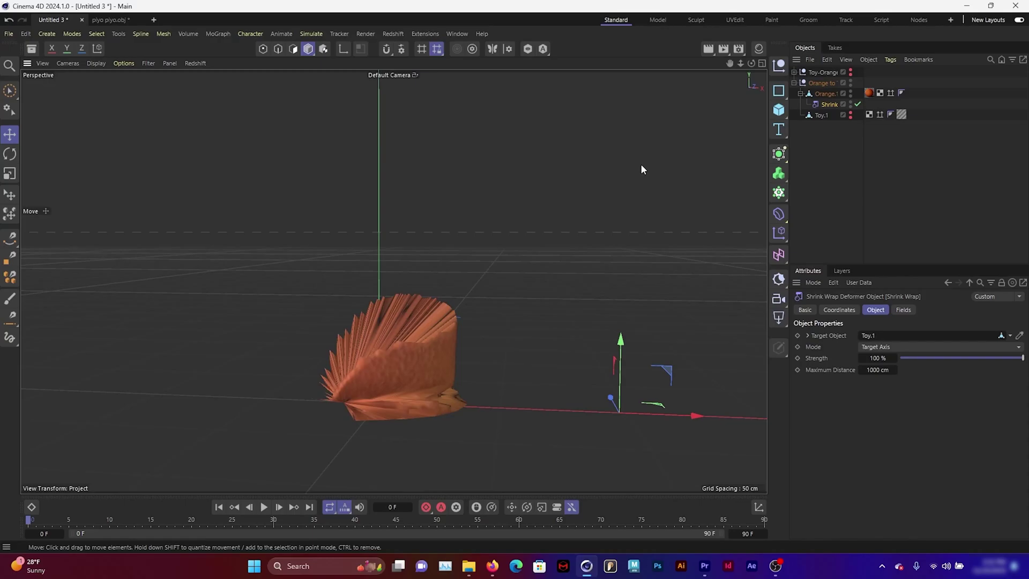
pyautogui.click(358, 521)
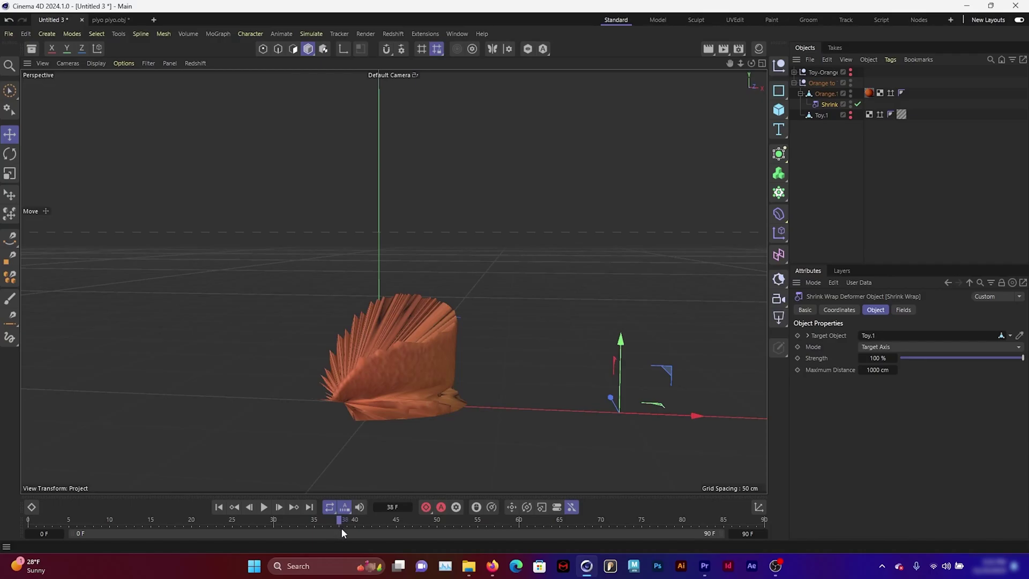
# - Make the Toy in Toy-Orange visible and hide the Orange to Toy group in the viewport
pyautogui.click(794, 72)
pyautogui.click(819, 84)
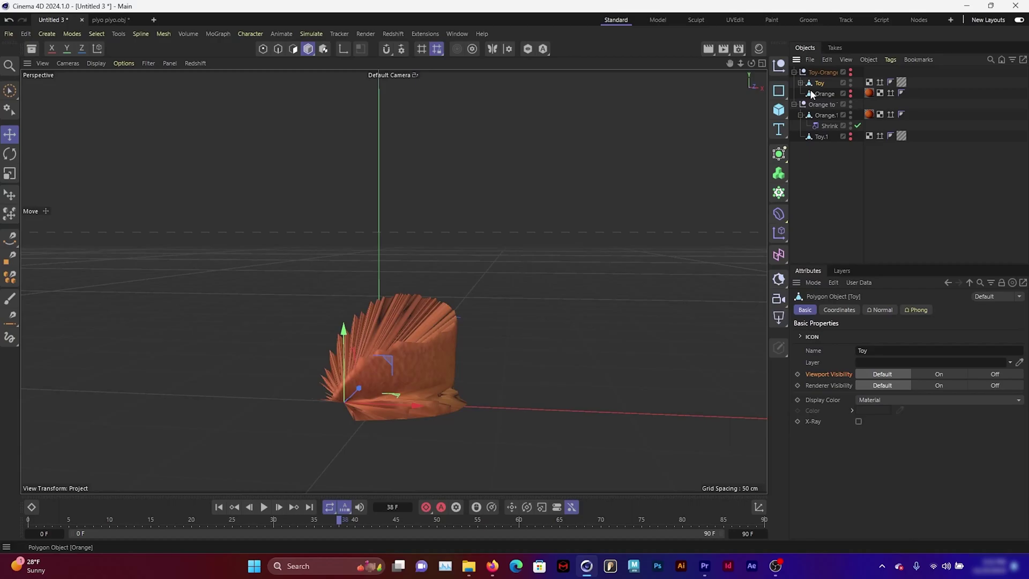
pyautogui.click(801, 83)
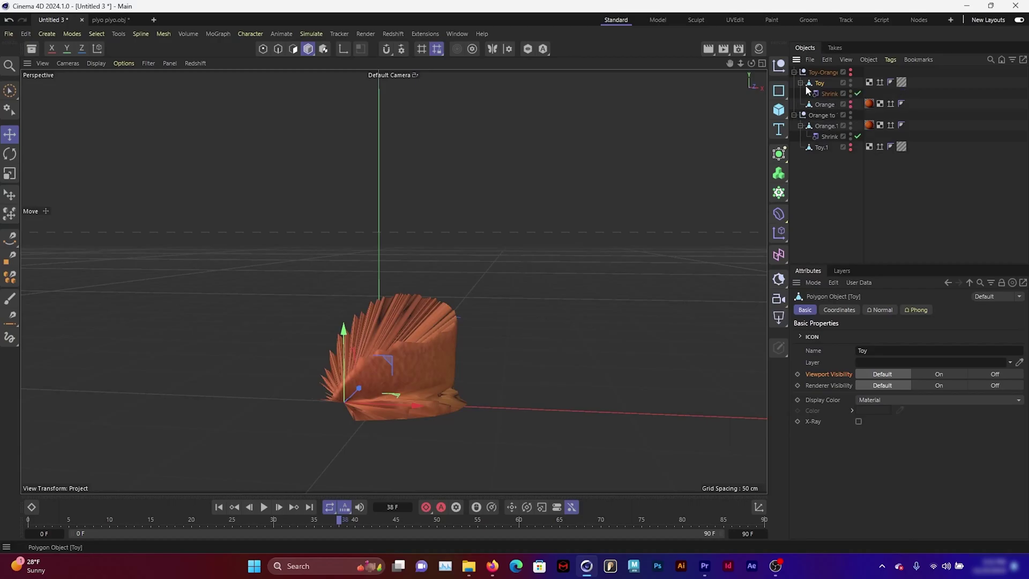
pyautogui.click(855, 79)
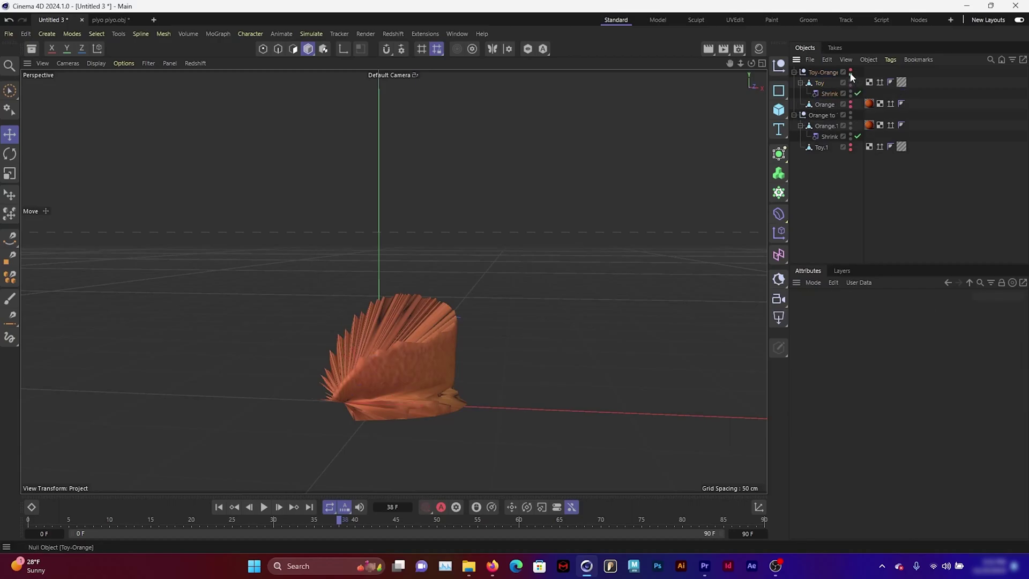
pyautogui.click(851, 81)
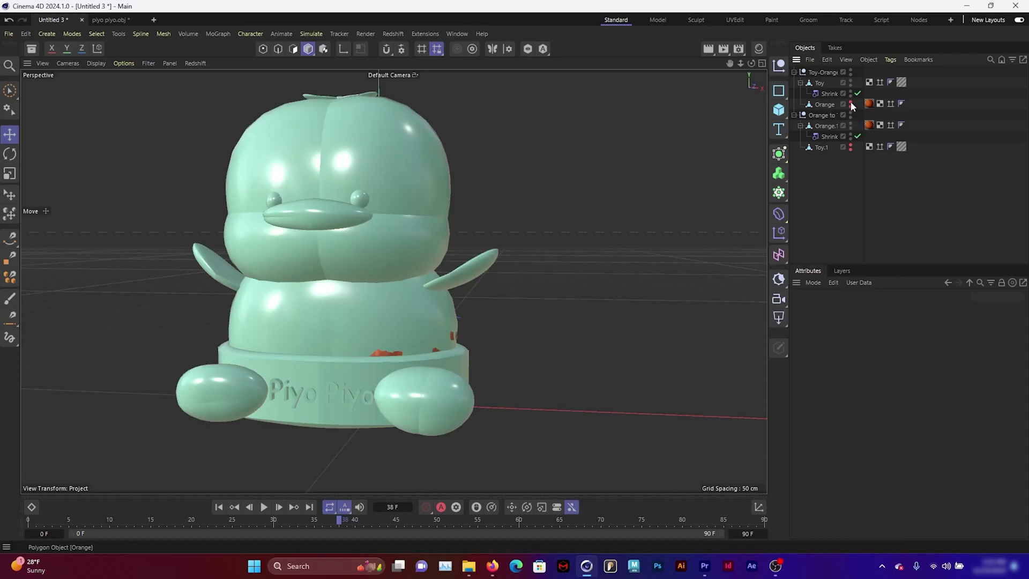
pyautogui.click(823, 122)
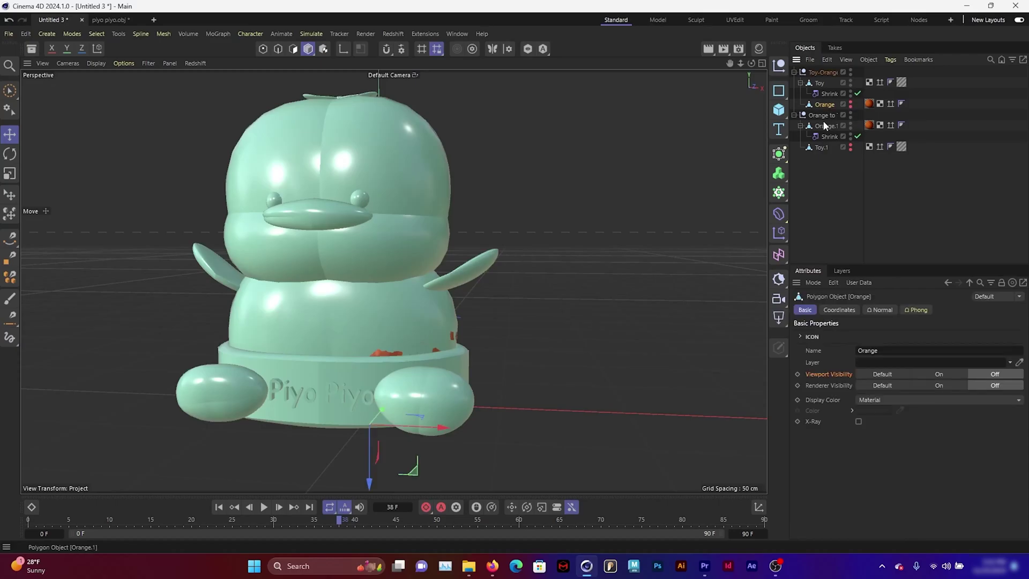
pyautogui.click(823, 116)
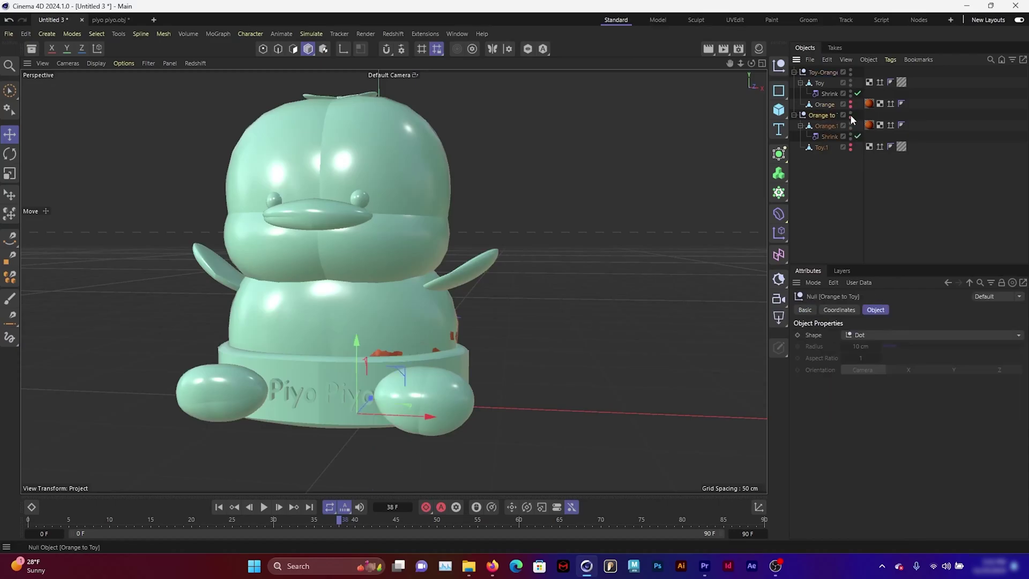
pyautogui.click(851, 114)
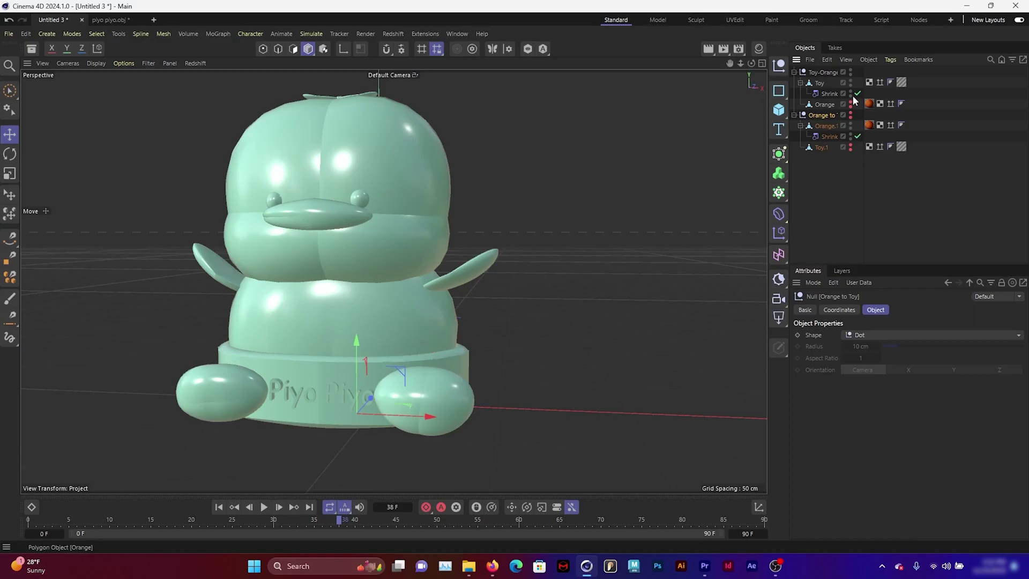
pyautogui.click(824, 72)
# - Keyframe the Toy's Shrink Wrap Strength at 0% on frame 37 and 100% on frame 50
pyautogui.click(825, 95)
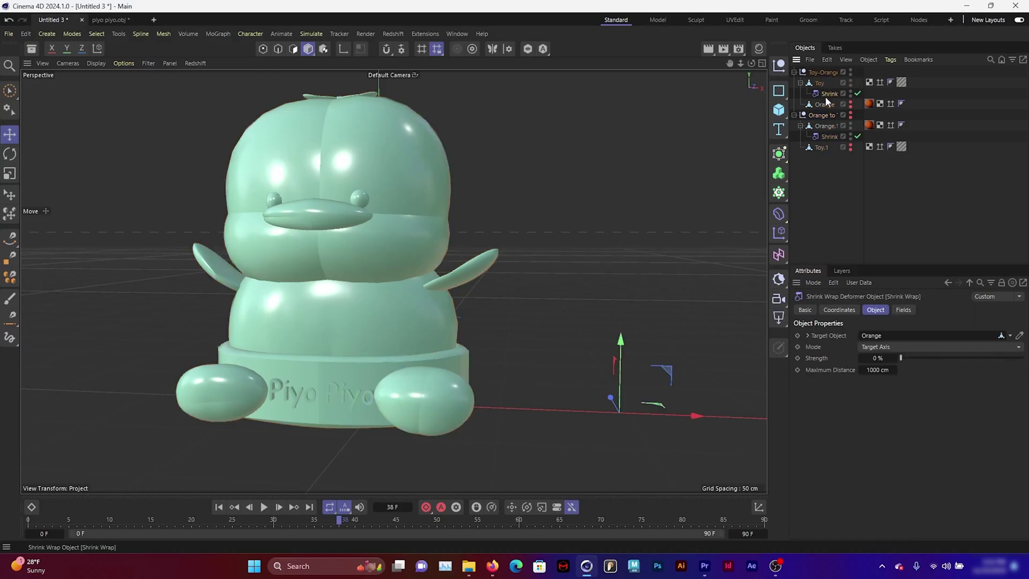
pyautogui.click(331, 522)
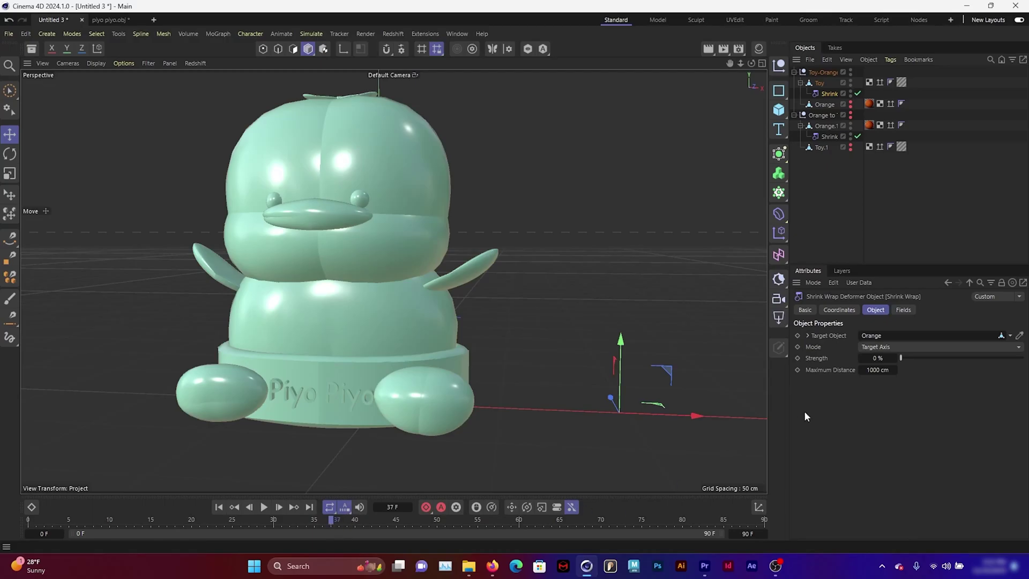
pyautogui.click(798, 359)
pyautogui.moveTo(395, 525); pyautogui.dragTo(444, 523)
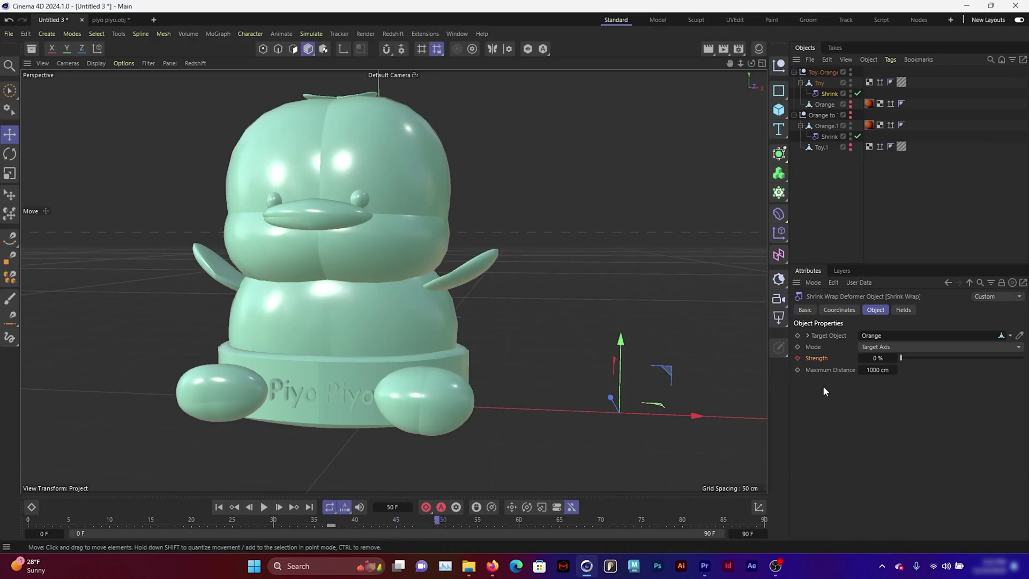
pyautogui.moveTo(901, 358); pyautogui.dragTo(1023, 358)
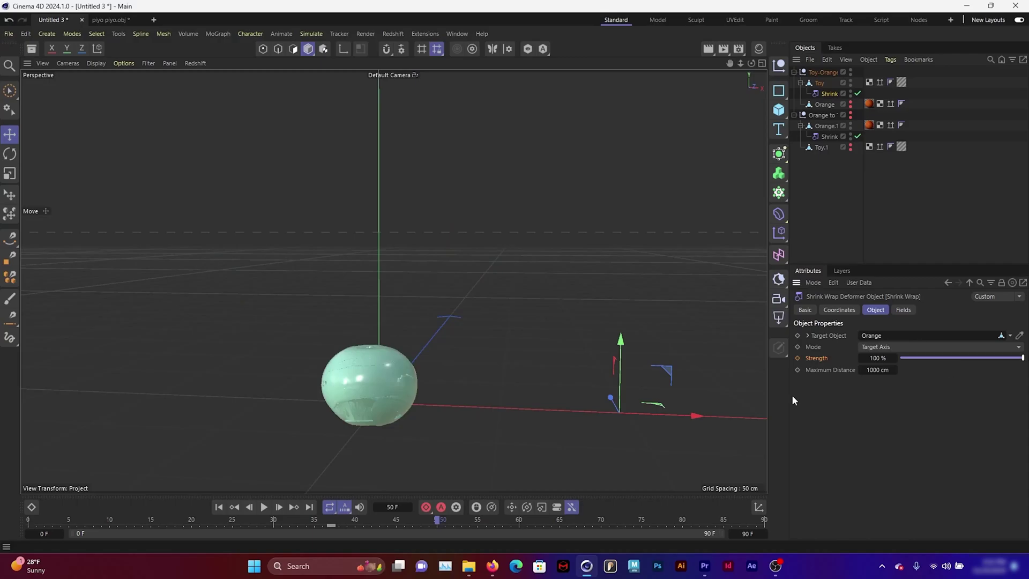
pyautogui.click(798, 358)
pyautogui.moveTo(359, 520); pyautogui.dragTo(329, 541)
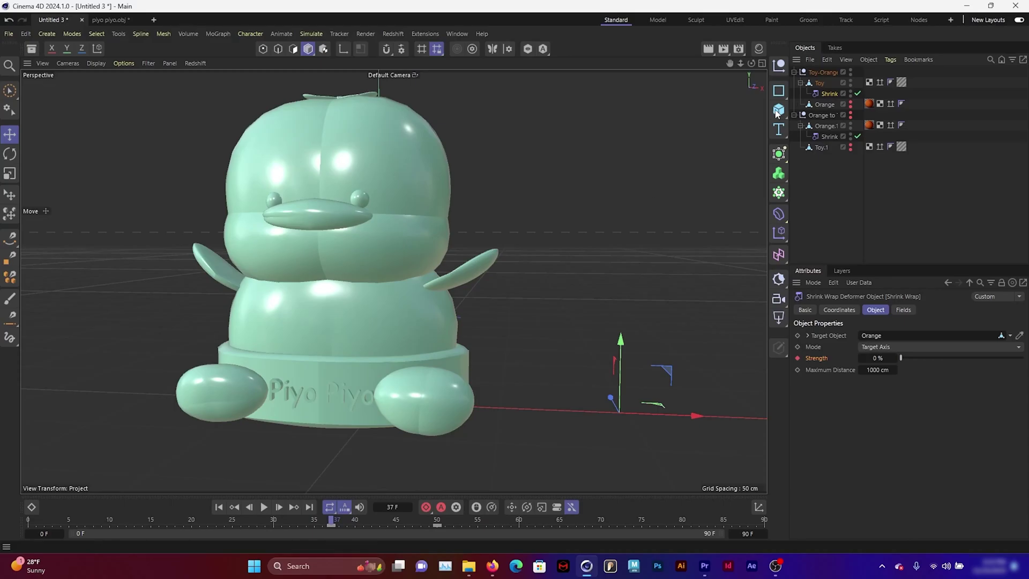
# - Hide the Toy-Orange group and make the Orange to Toy group visible again
pyautogui.click(851, 71)
pyautogui.click(851, 115)
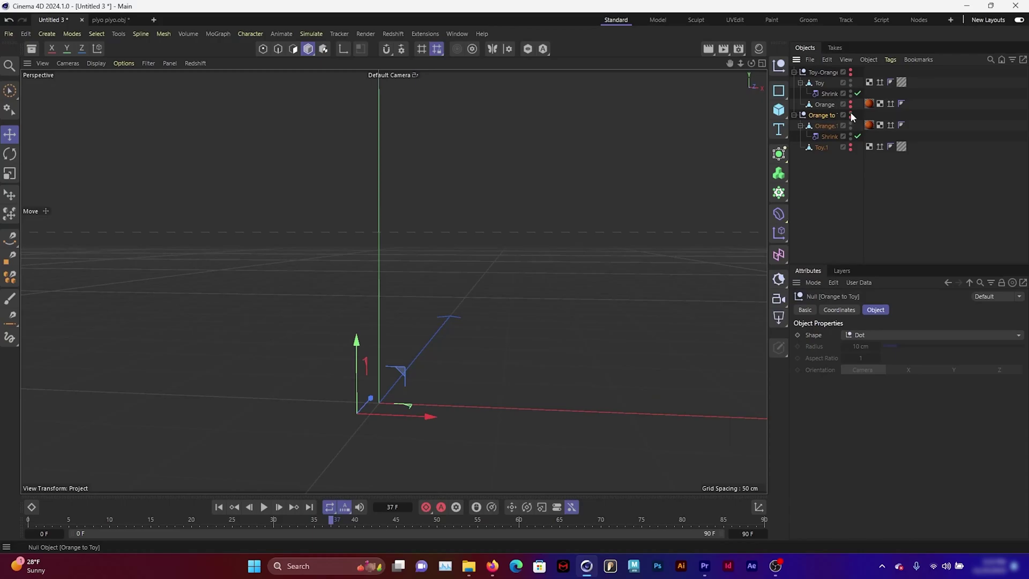
pyautogui.click(851, 115)
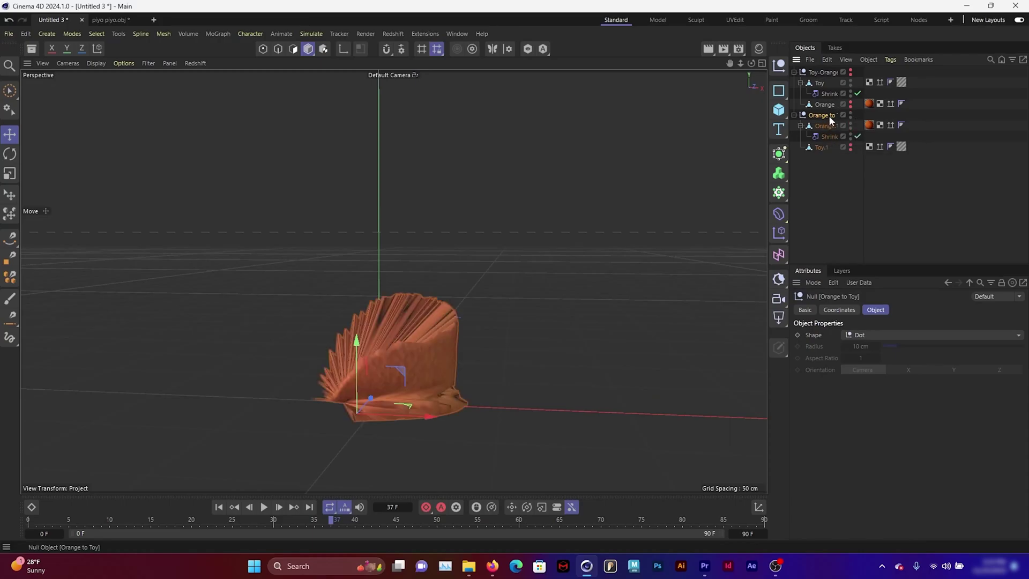
pyautogui.rightClick(831, 125)
pyautogui.press('Escape')
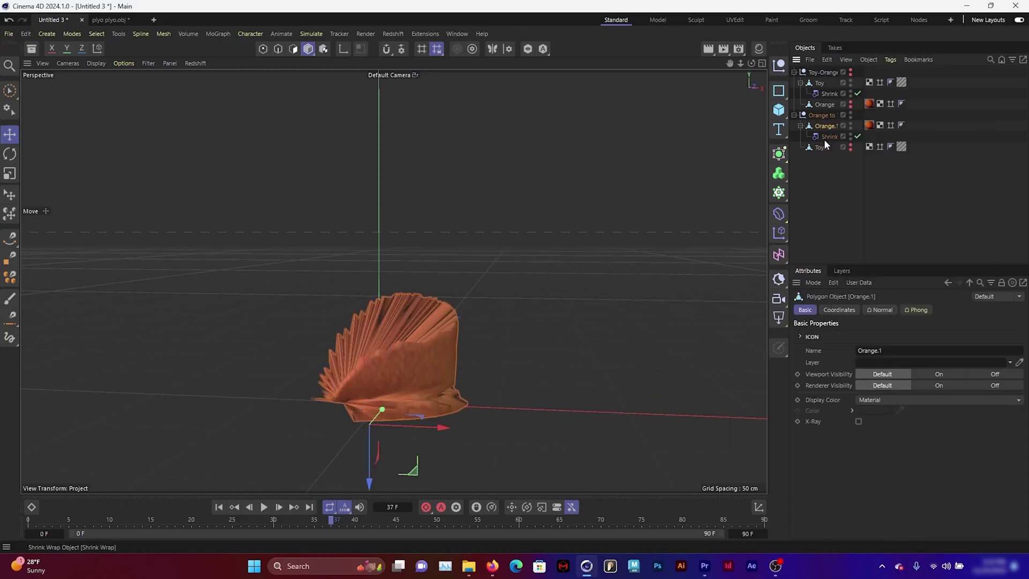
# - Keyframe Orange.1's Shrink Wrap Strength at 100% on frame 37
pyautogui.click(849, 311)
pyautogui.press('Down')
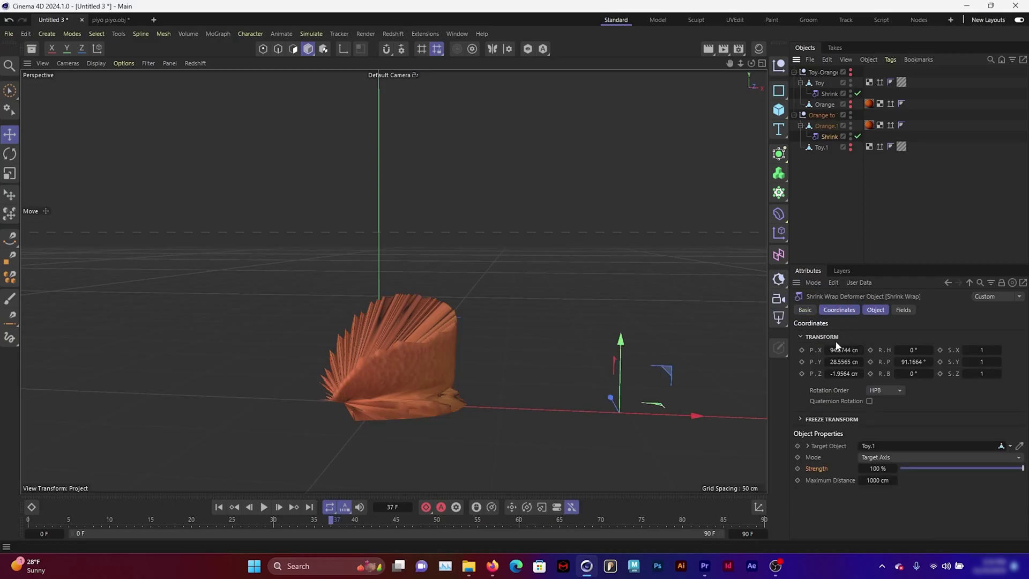
pyautogui.click(799, 474)
pyautogui.moveTo(919, 468); pyautogui.dragTo(1023, 468)
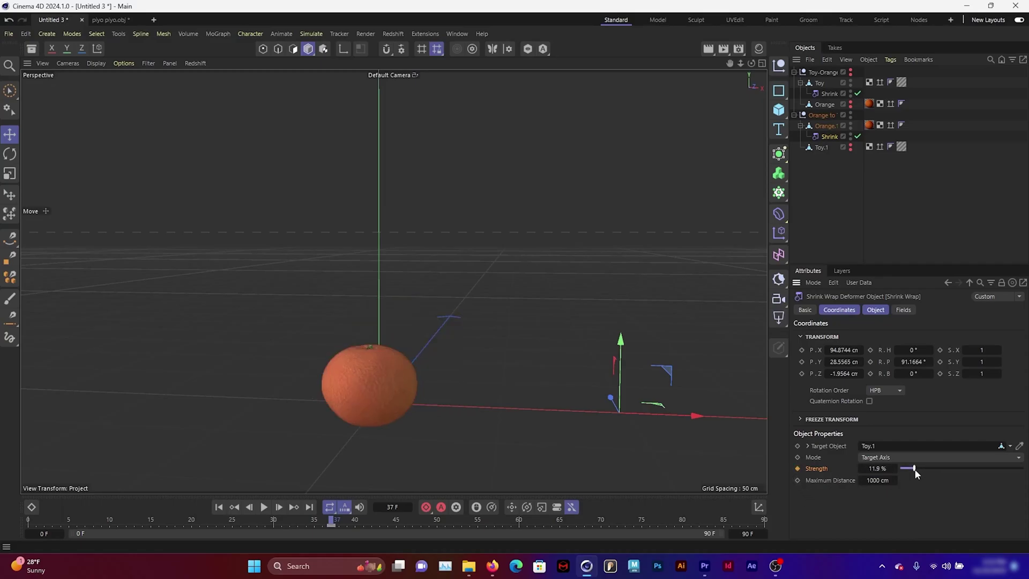
pyautogui.click(797, 469)
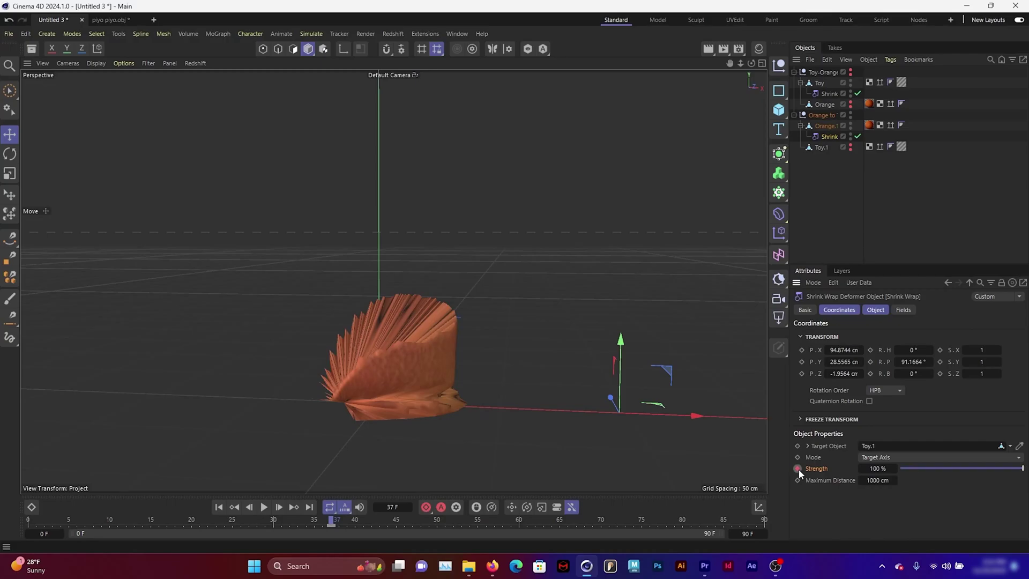
# - Keyframe the Strength at 0% on frame 50, then scrub back to frame 35
pyautogui.click(440, 521)
pyautogui.moveTo(935, 472); pyautogui.dragTo(861, 493)
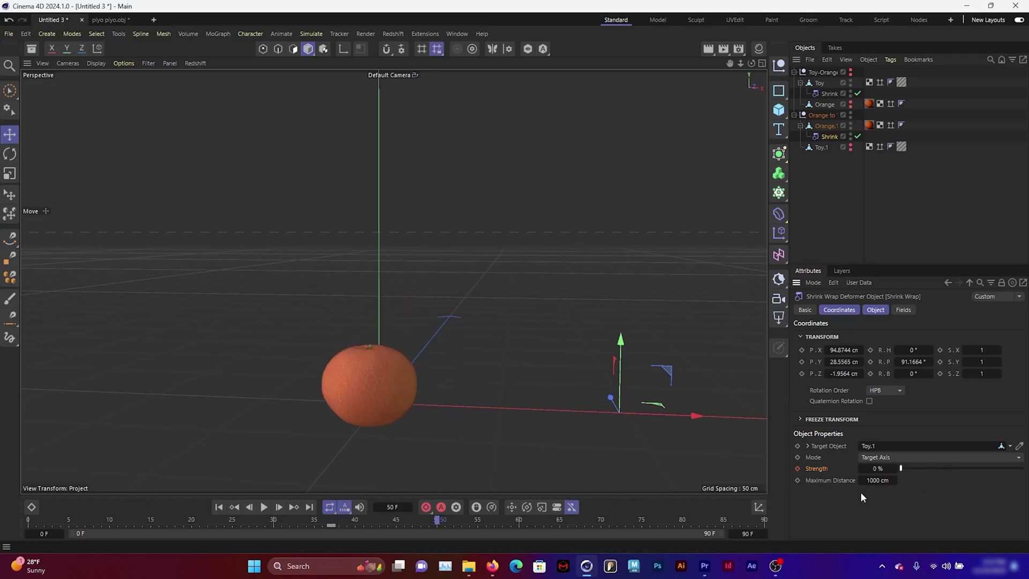
pyautogui.click(798, 469)
pyautogui.moveTo(438, 527); pyautogui.dragTo(338, 535)
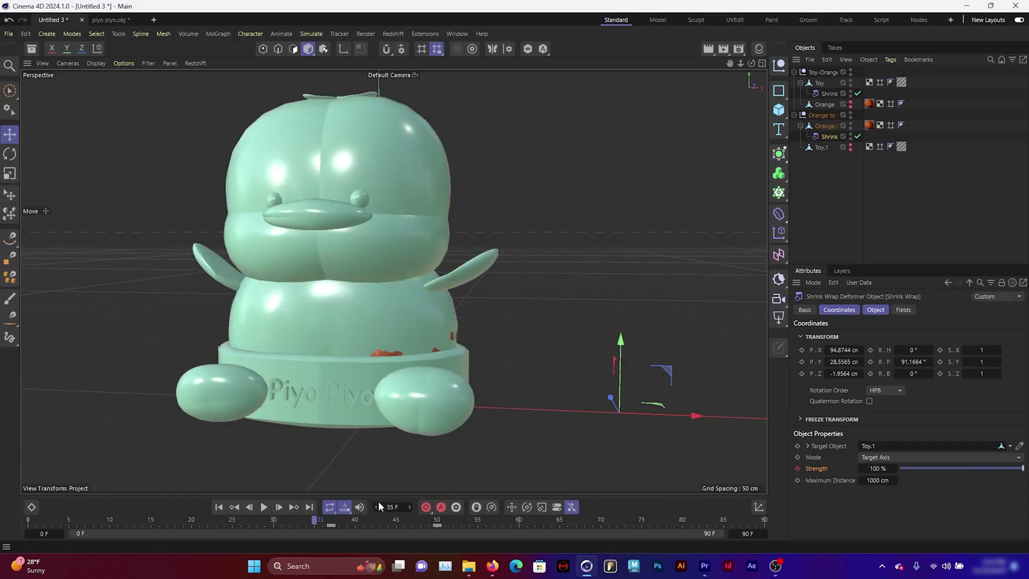